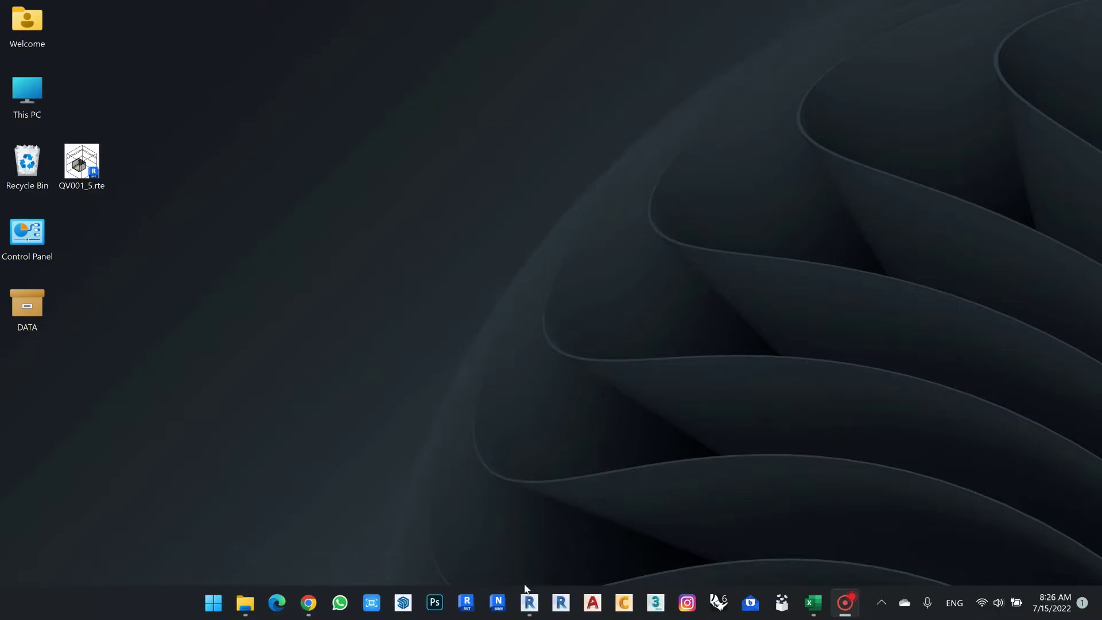
Step: Bring Revit back up and open the Level 1 floor plan
click(526, 599)
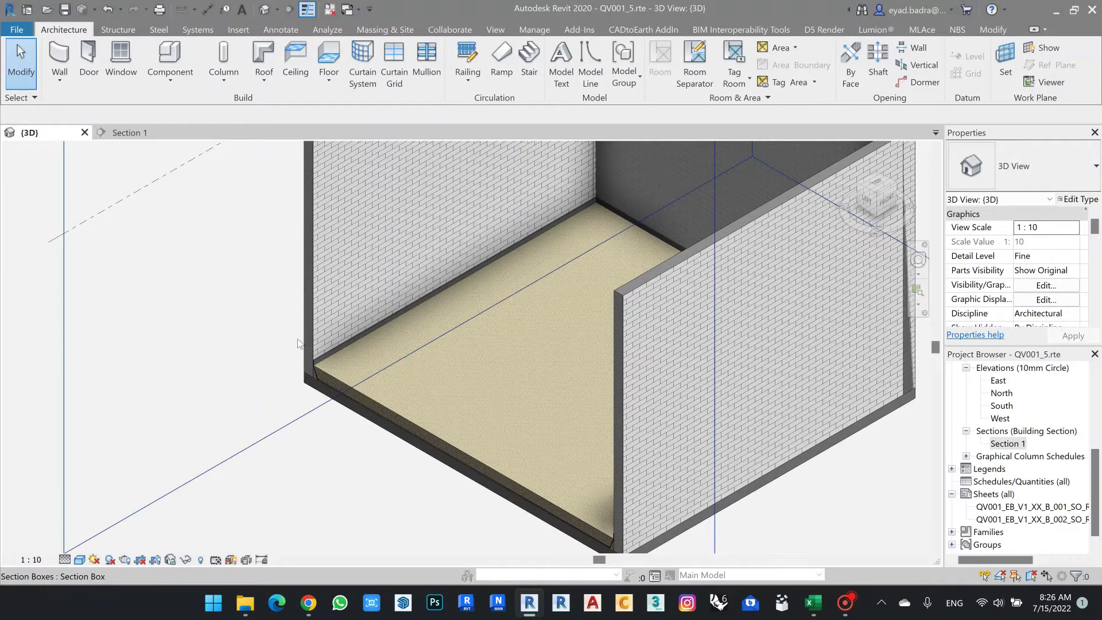
middle_drag(253, 295, 252, 302)
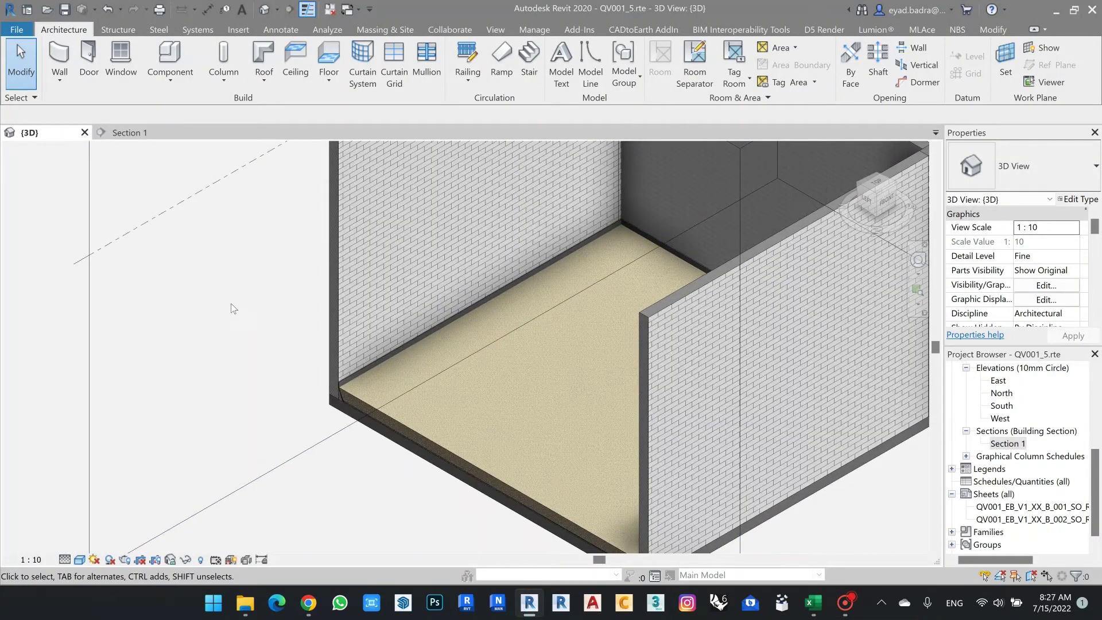
scroll(234, 321, down, 3)
scroll(237, 347, up, 1)
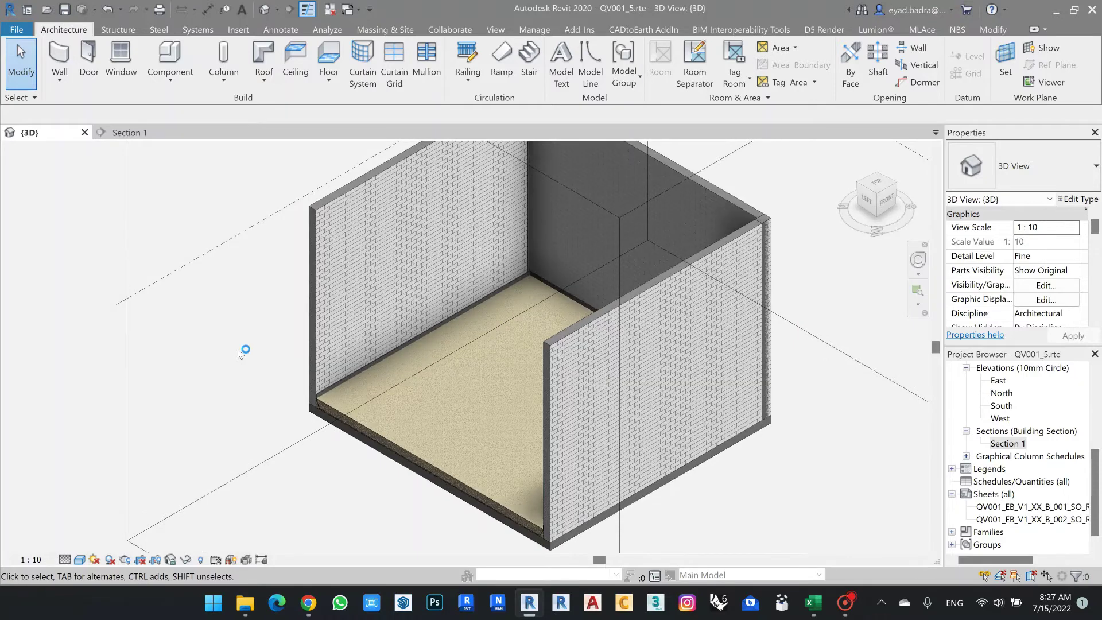
scroll(1042, 438, up, 5)
double_click(1003, 393)
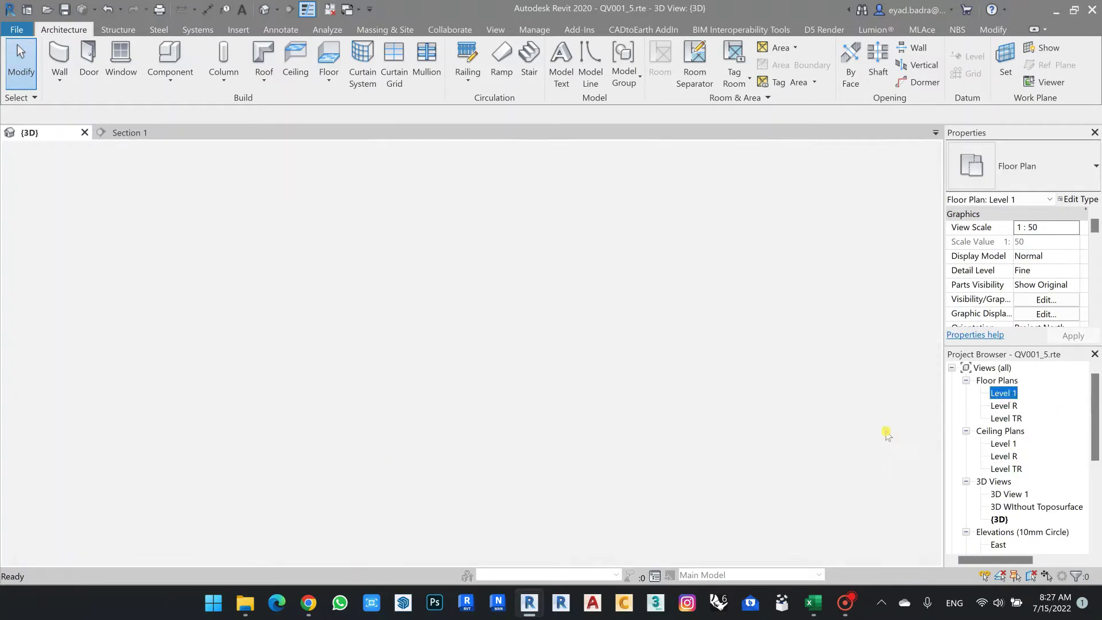
scroll(467, 338, up, 3)
scroll(551, 302, down, 1)
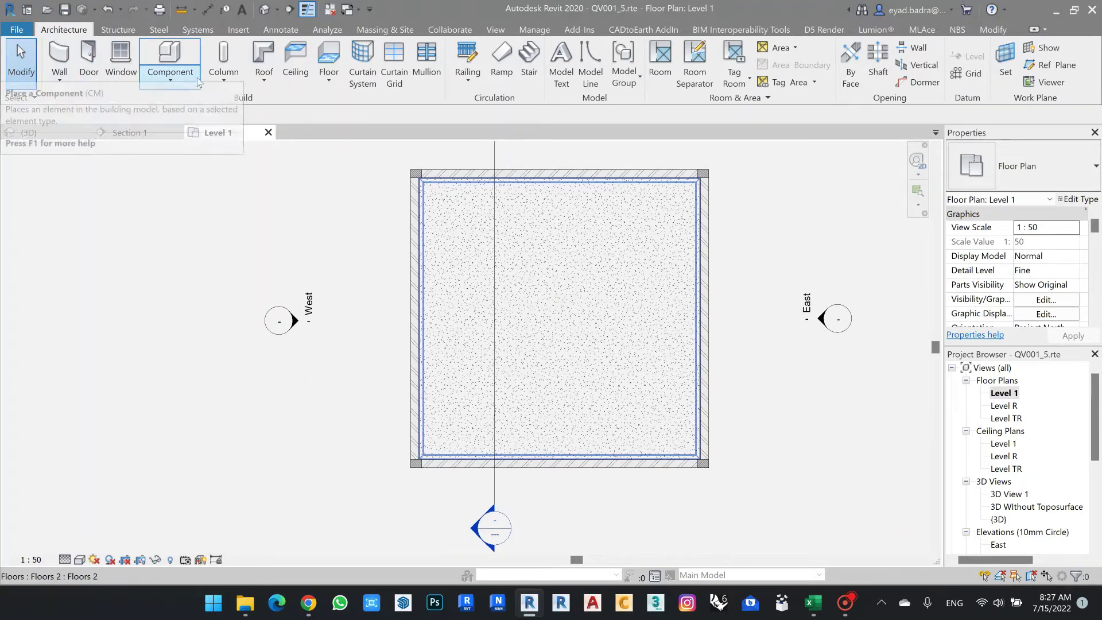
Step: Start an architectural floor and open the D_Sand_17.5cmTHK type's properties
click(329, 80)
click(307, 110)
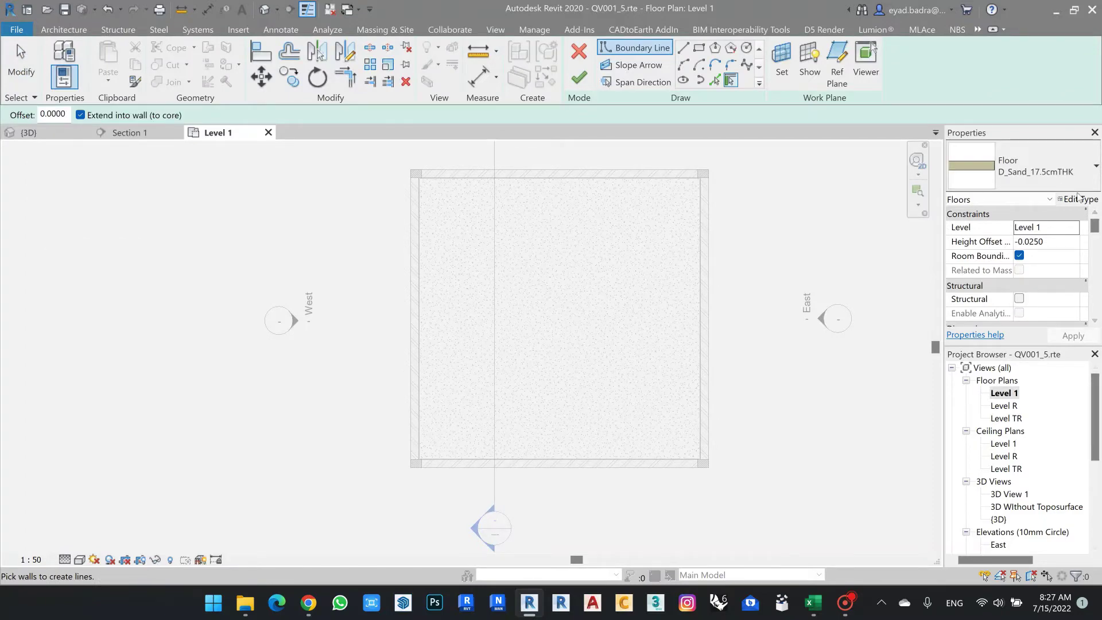
click(1078, 199)
Step: Duplicate the floor type as a new type named P
drag(776, 62, 322, 70)
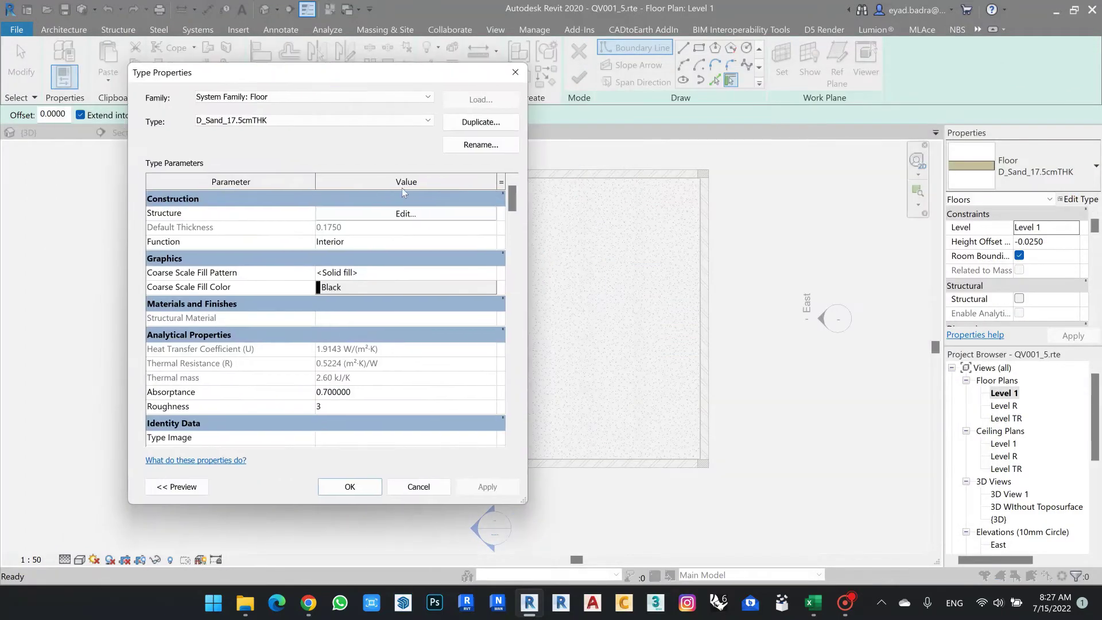
click(472, 122)
drag(800, 232, 671, 237)
text(Ce)
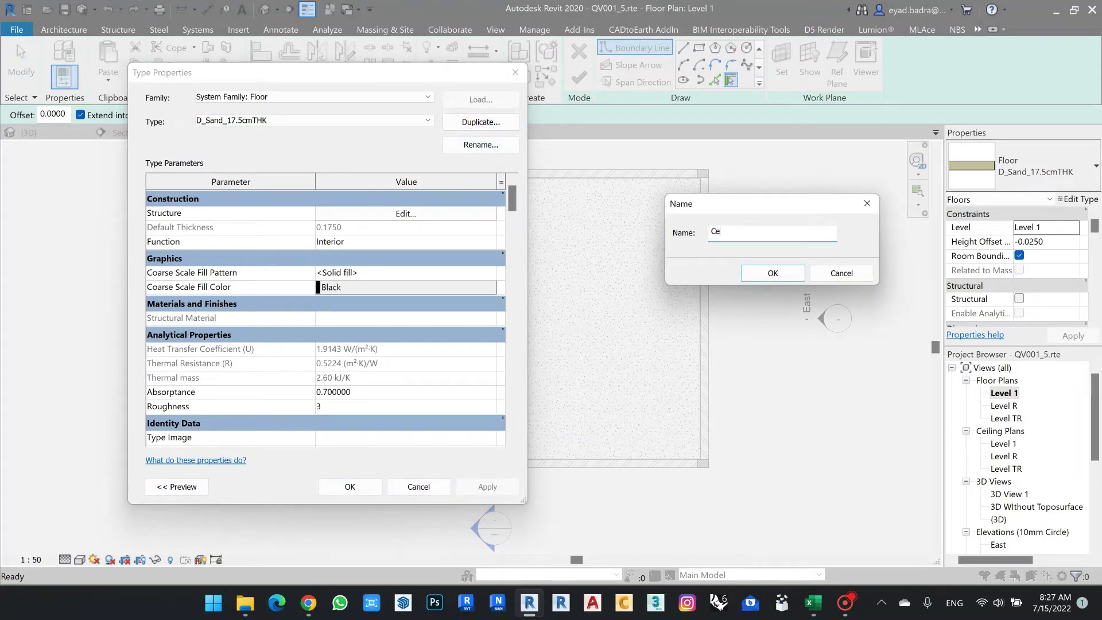
key(BackSpace)
key(BackSpace)
text(P)
click(794, 274)
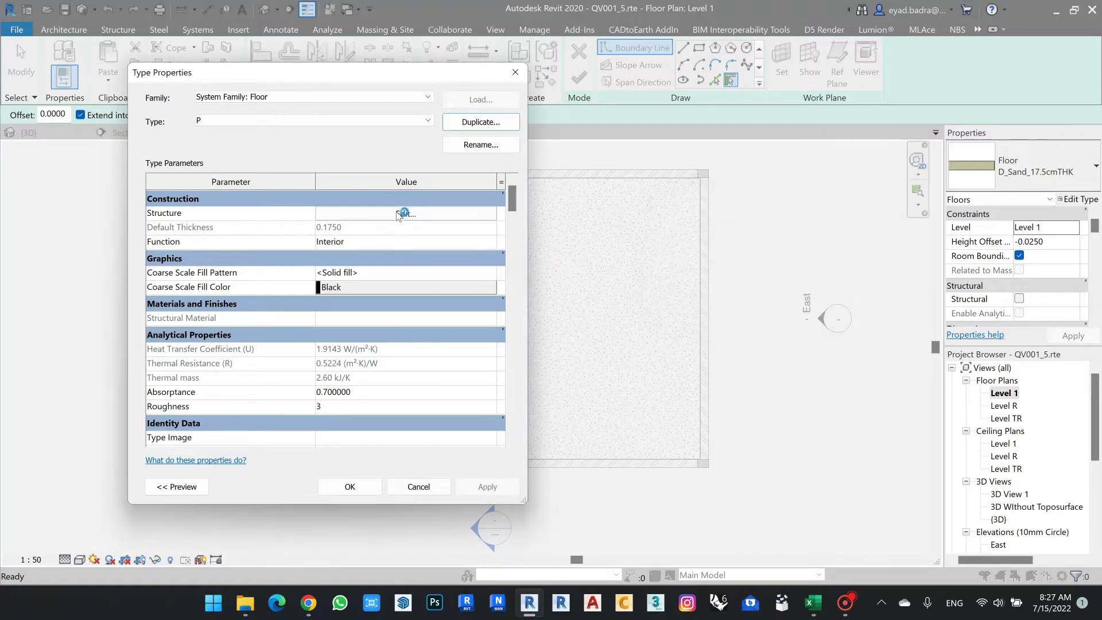
Step: Open type P's layer structure and browse the Sand substrate layer's material
click(402, 213)
click(296, 224)
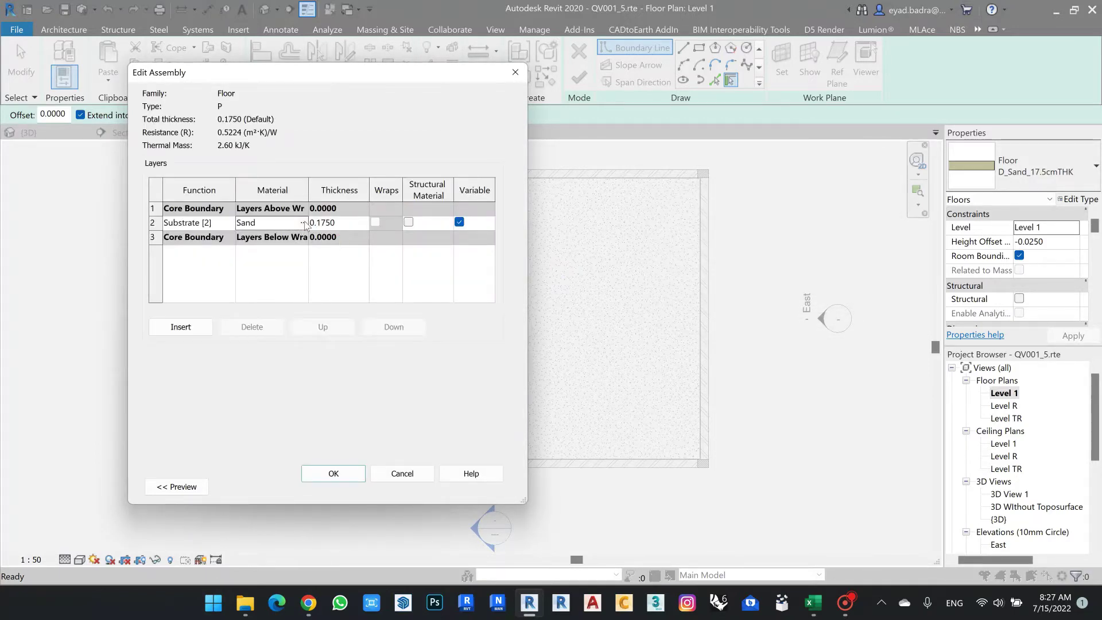
click(304, 222)
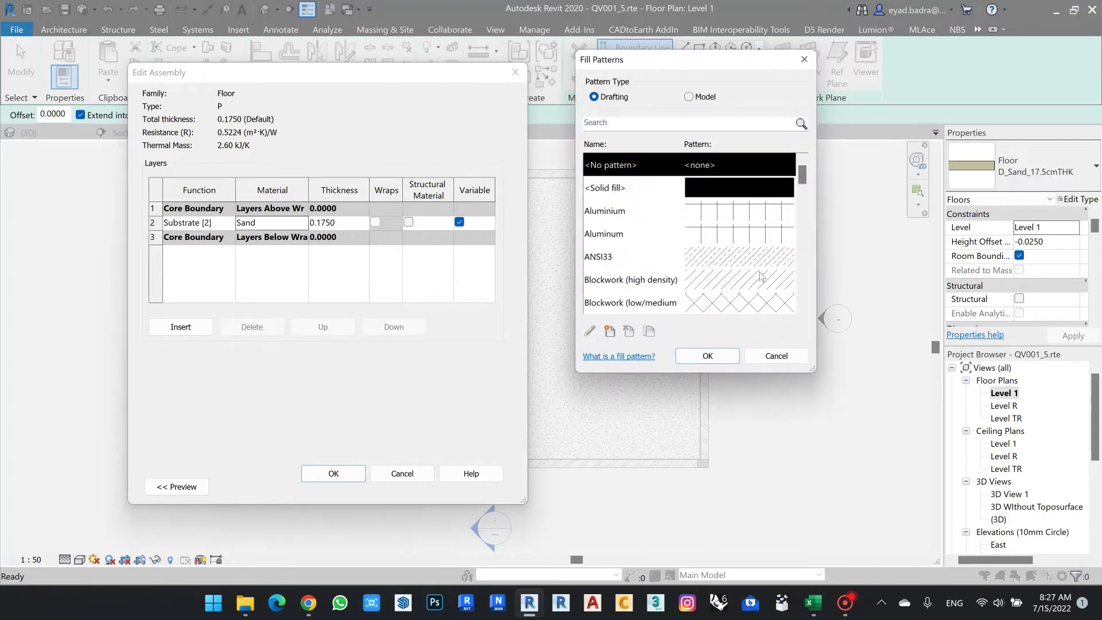
Step: Browse the model fill patterns, picking Masonry - Brick 75x225
click(688, 97)
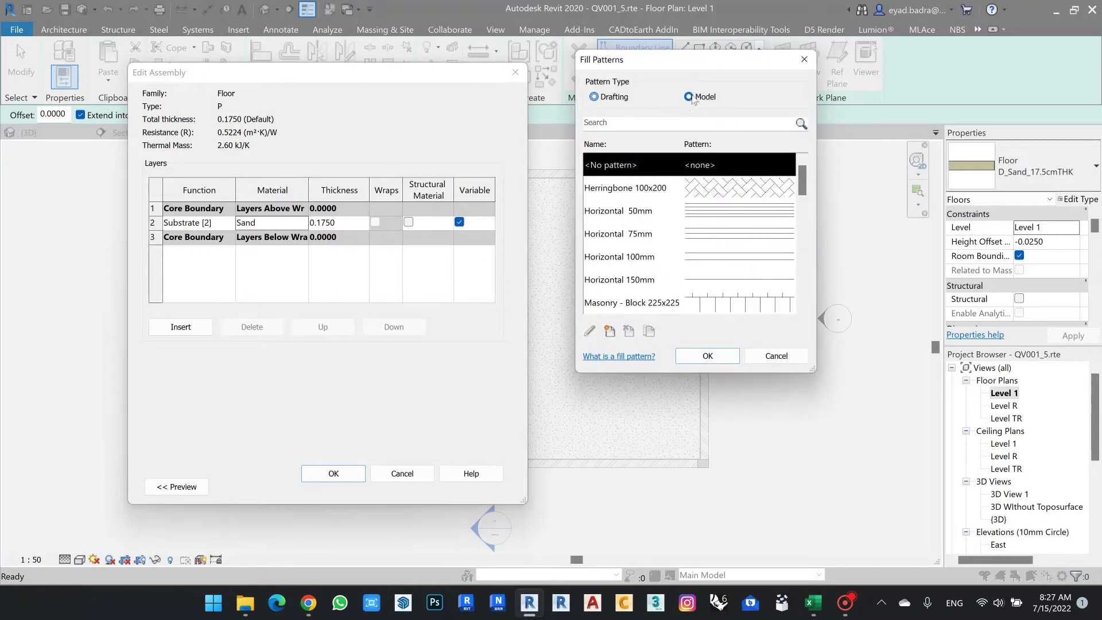
scroll(748, 253, down, 4)
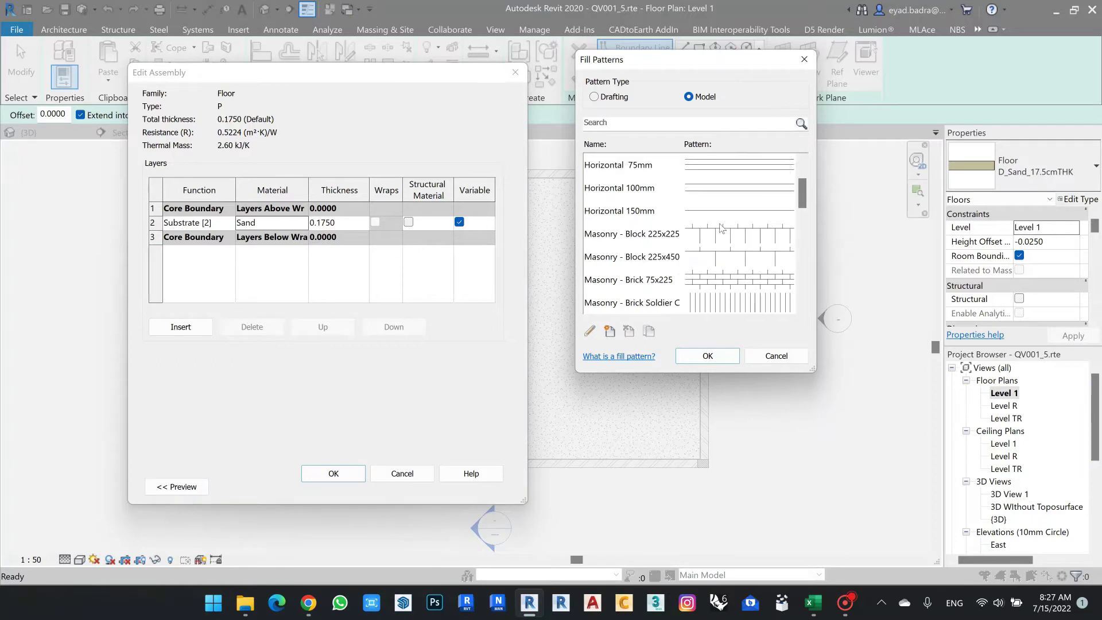
scroll(722, 243, up, 1)
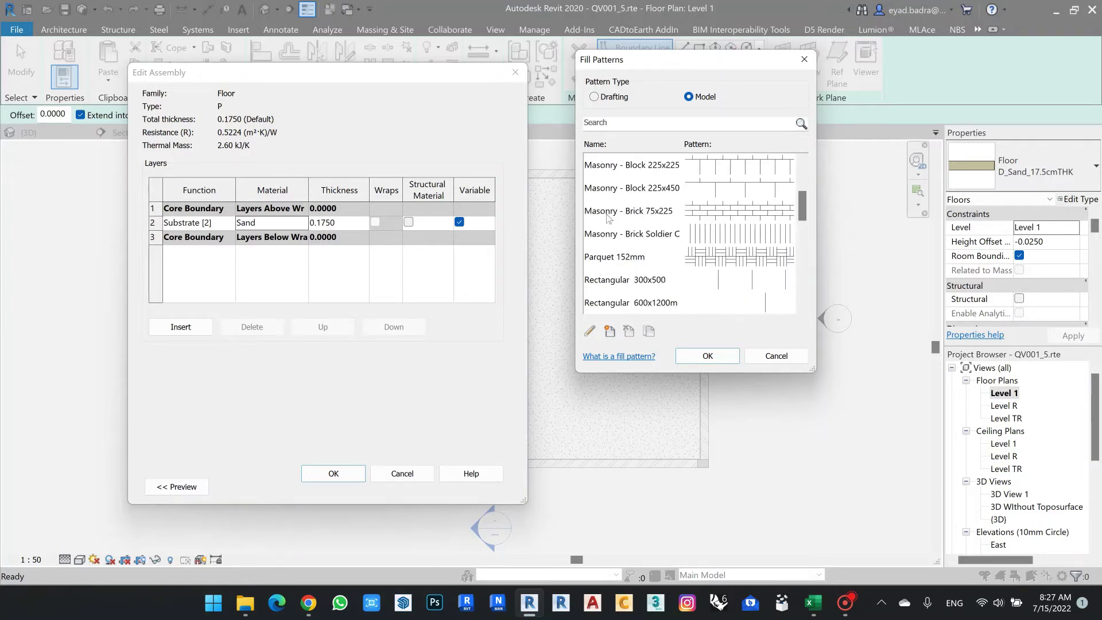
click(743, 215)
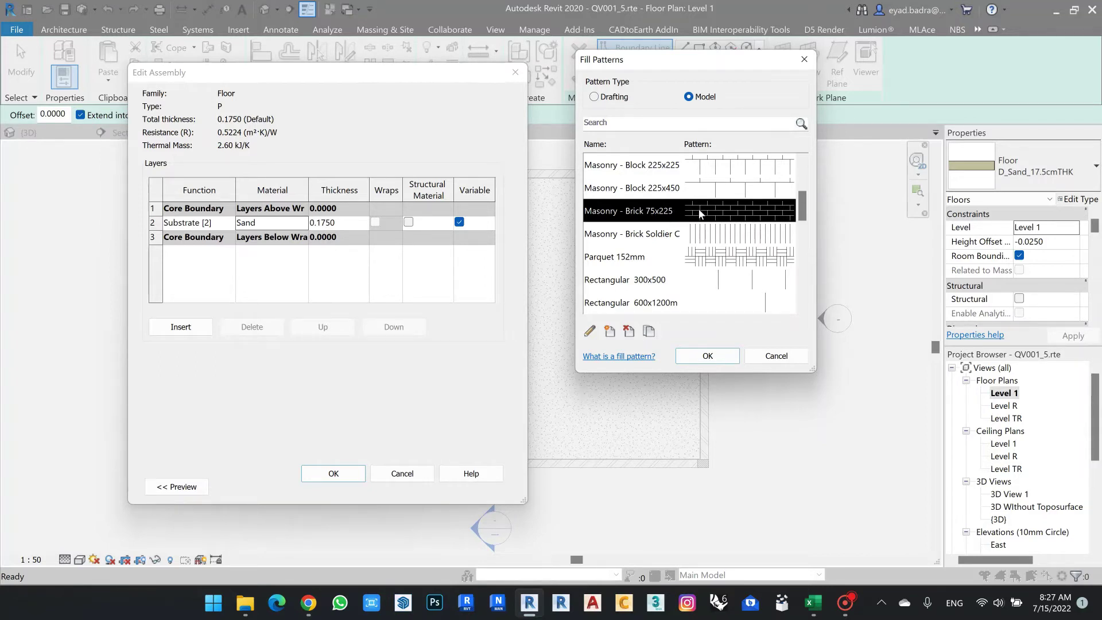
scroll(639, 218, down, 4)
scroll(643, 235, up, 8)
scroll(664, 228, down, 1)
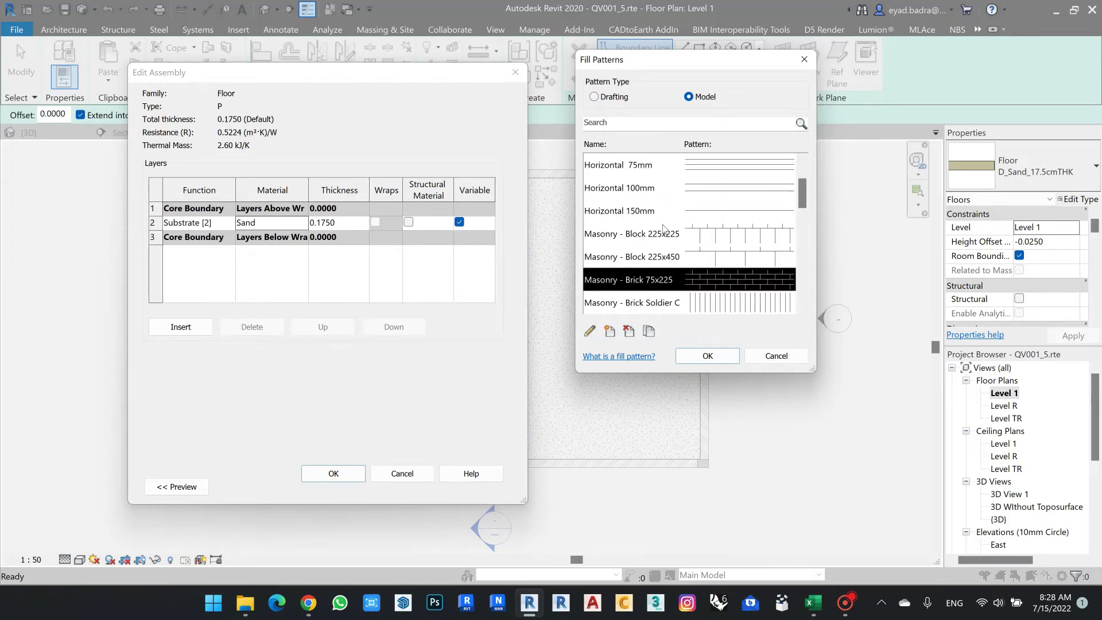
scroll(663, 228, up, 1)
scroll(692, 294, down, 2)
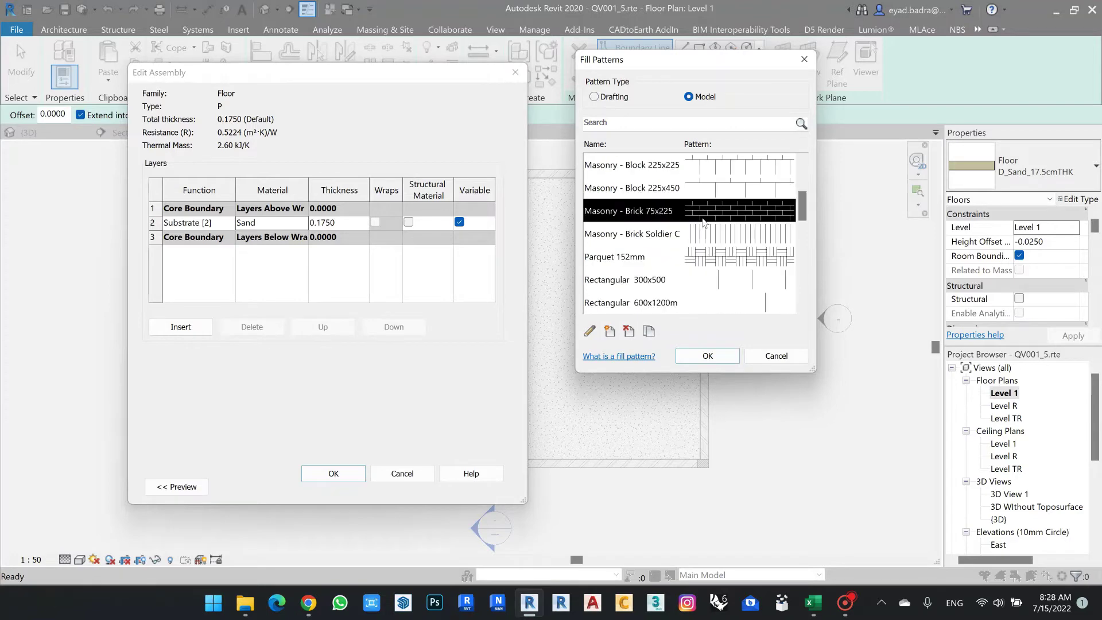
Step: Choose the Blockwork - Dense drafting pattern and confirm the Wood layer in Edit Assembly
click(595, 98)
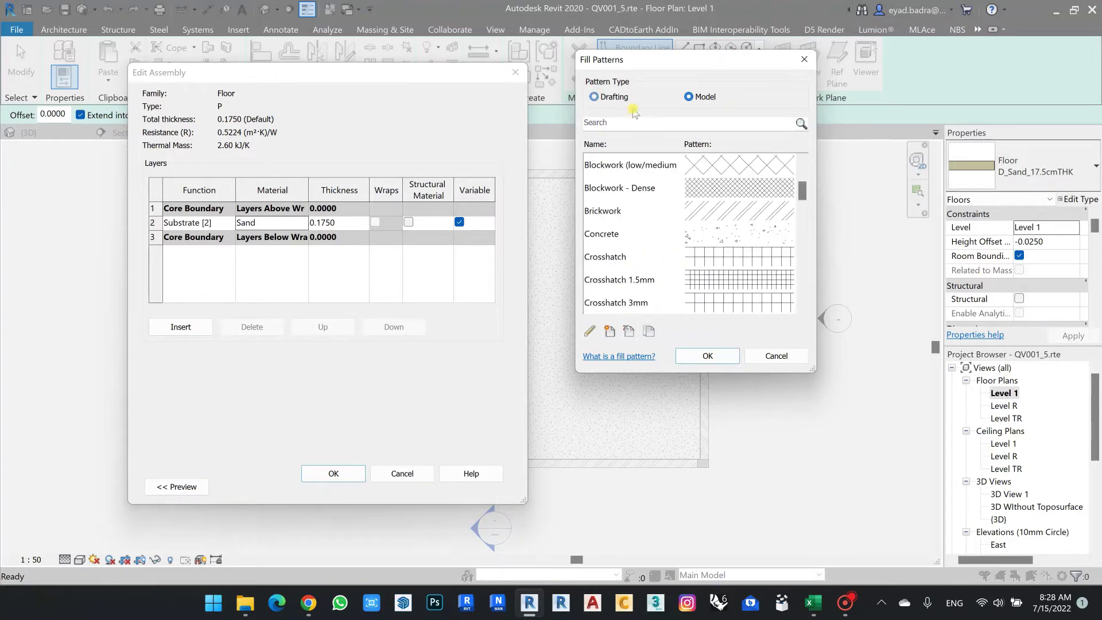
click(717, 197)
click(708, 356)
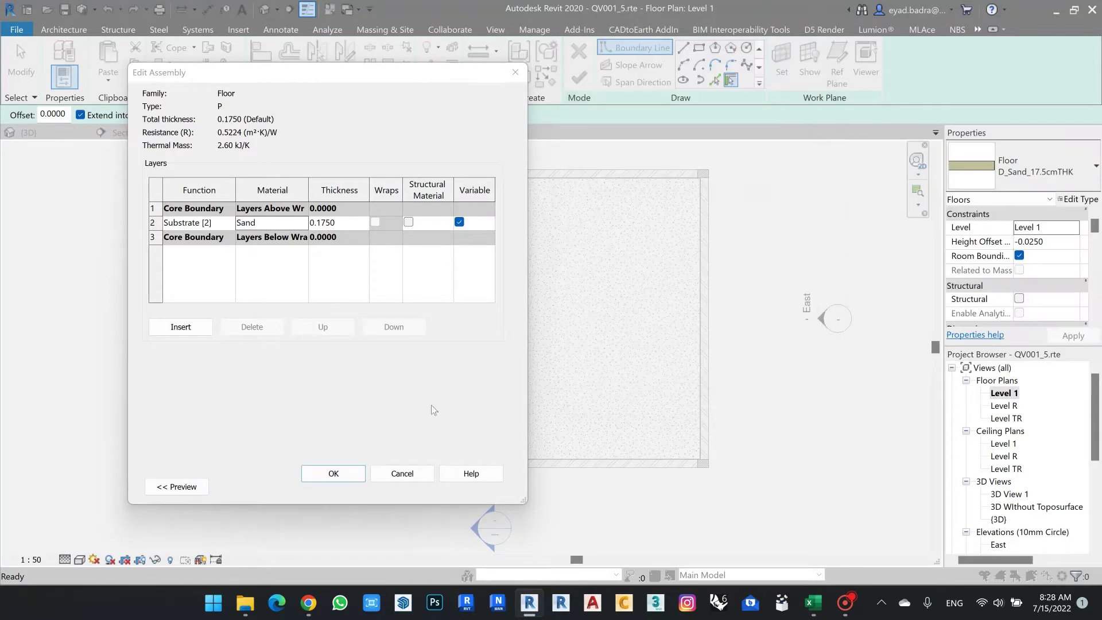
click(333, 473)
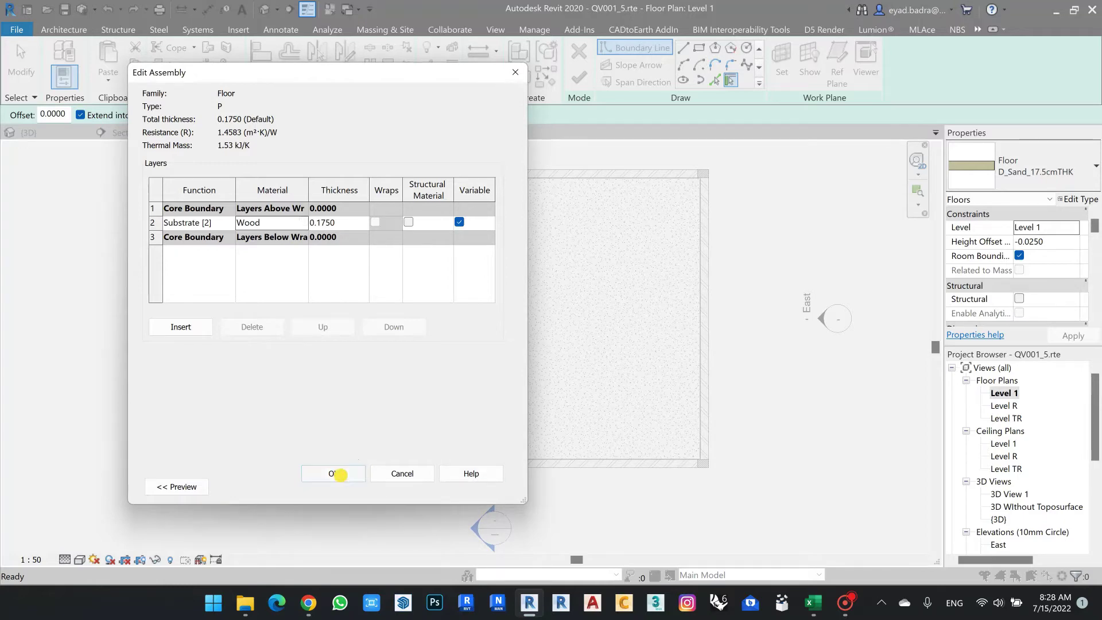
click(341, 476)
Step: Sketch a rectangular type P floor between the room's opposite inner corners and finish it
click(350, 487)
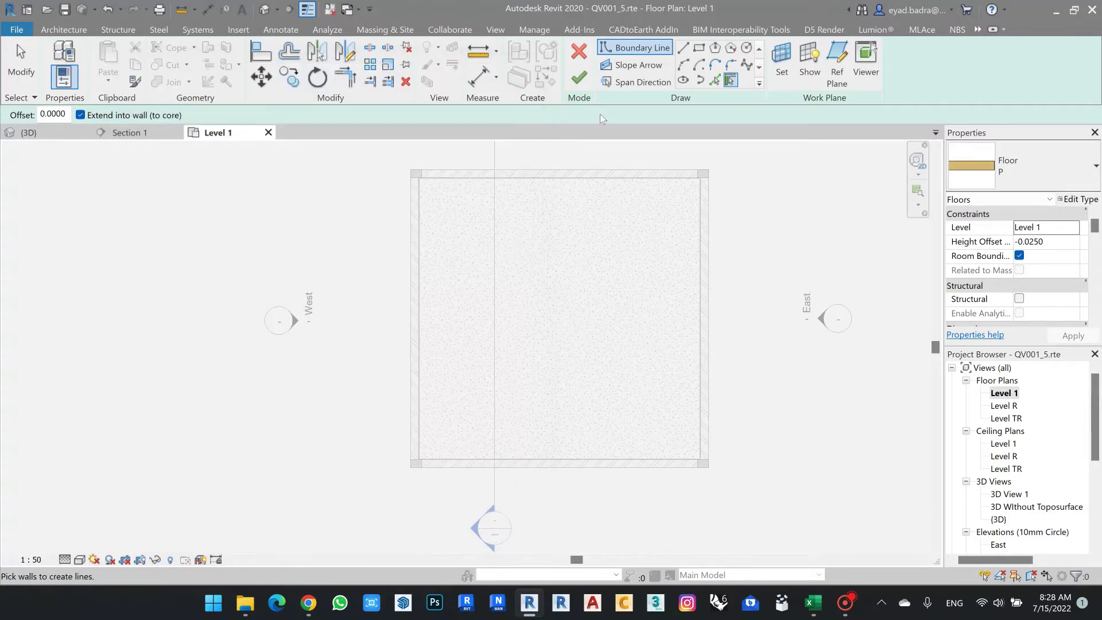
click(699, 48)
scroll(417, 172, up, 5)
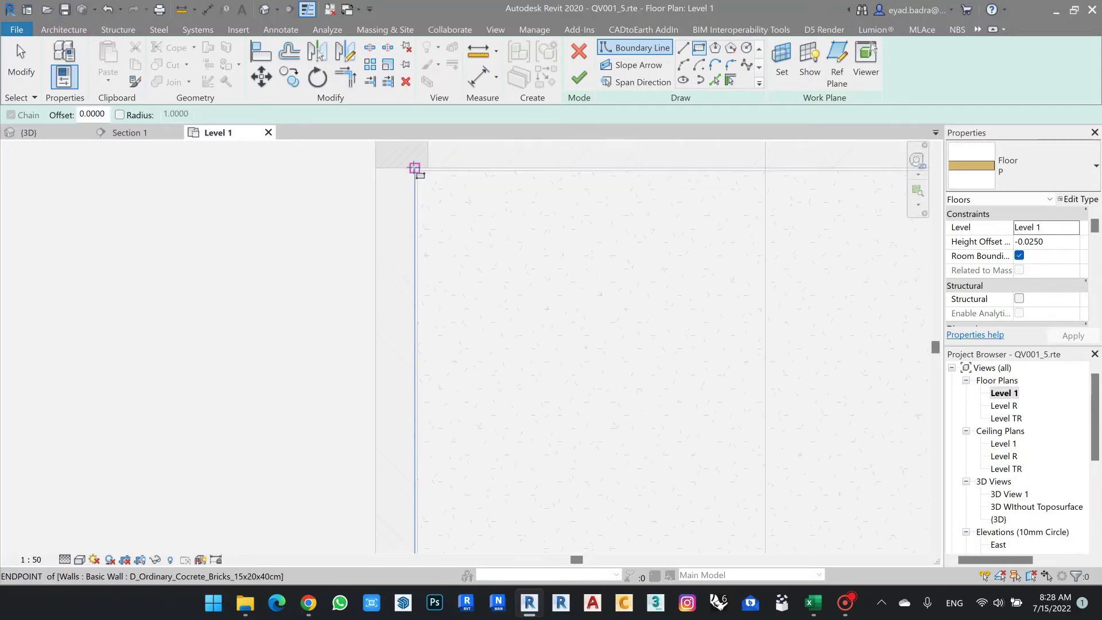
click(415, 168)
scroll(585, 312, down, 4)
scroll(730, 515, up, 5)
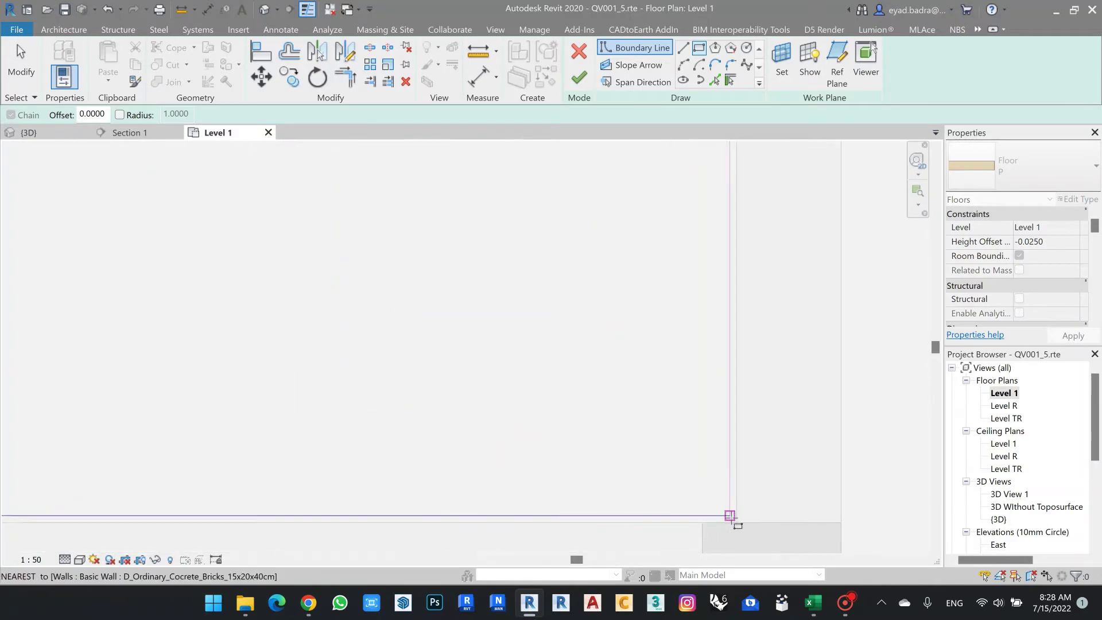
click(730, 516)
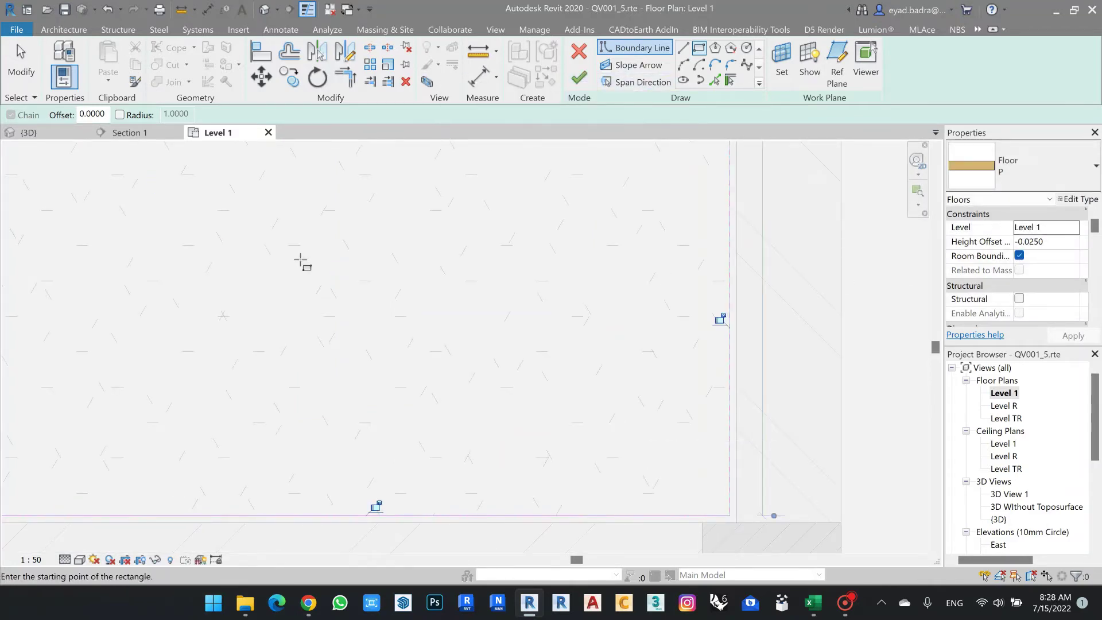
click(578, 79)
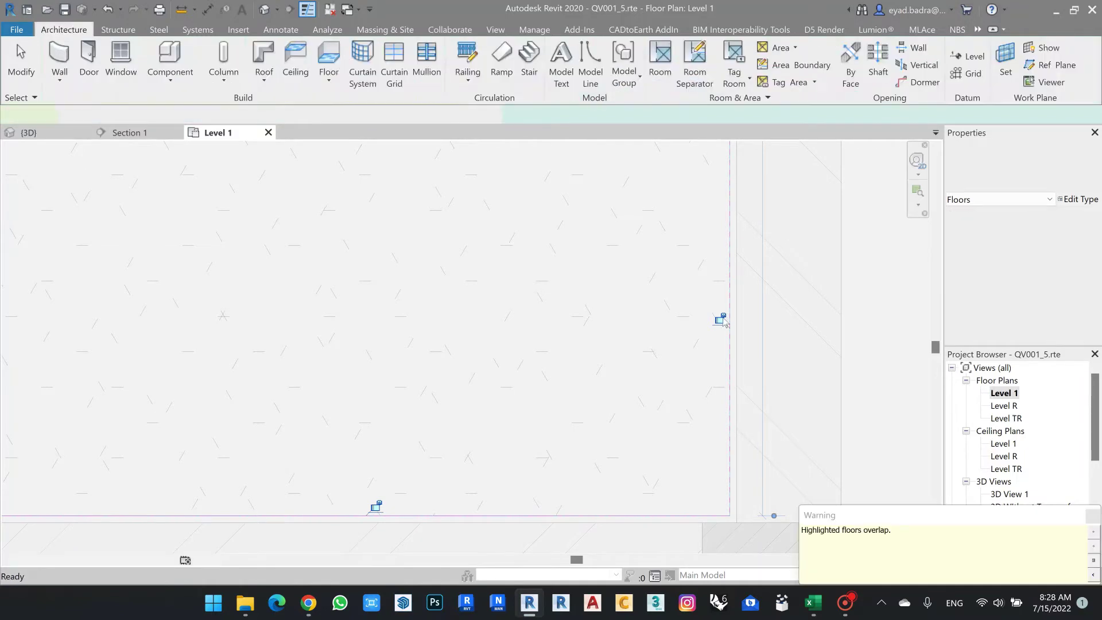
scroll(1019, 429, down, 1)
Step: In Section 1, align the floor's top to the brick wall's base
scroll(1019, 429, down, 2)
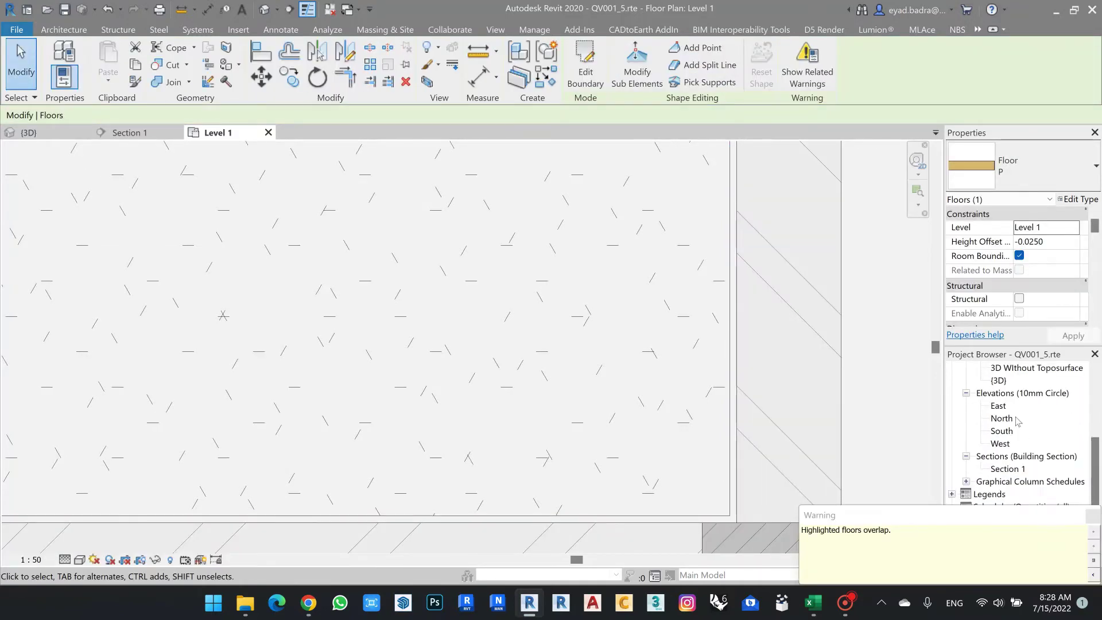
double_click(1002, 444)
click(595, 387)
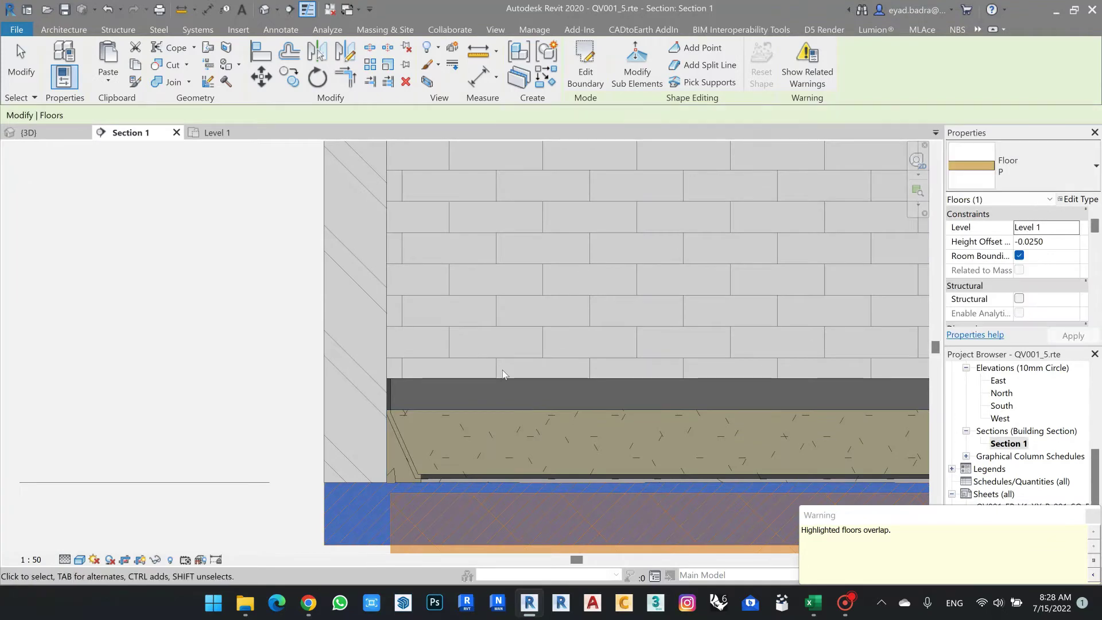
scroll(500, 369, down, 1)
click(260, 56)
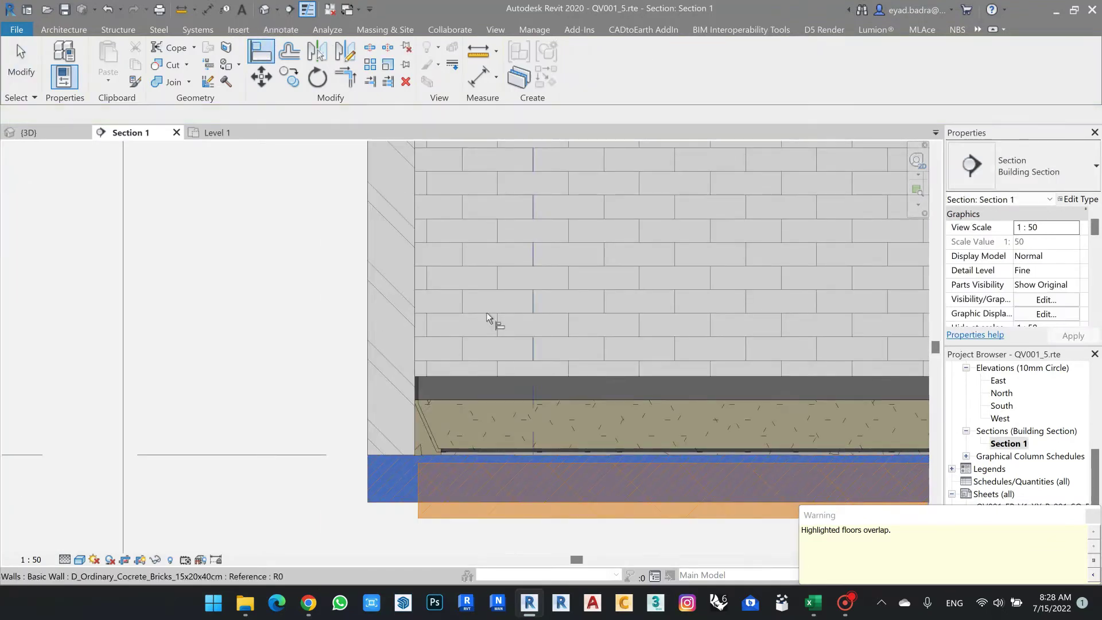
click(473, 377)
click(491, 464)
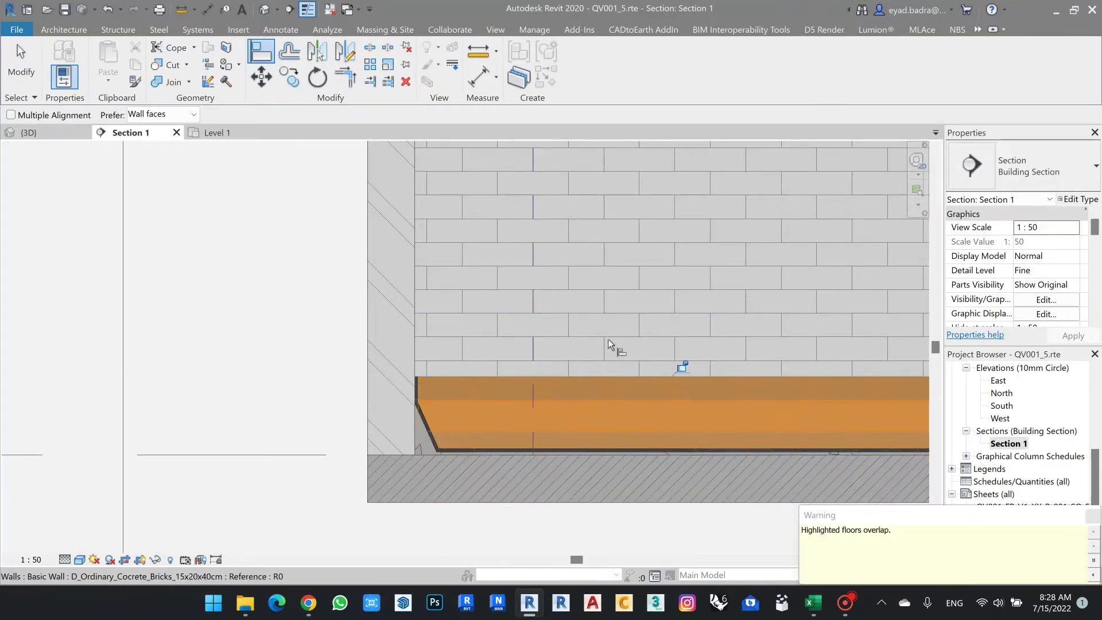
scroll(628, 344, down, 2)
scroll(629, 329, down, 2)
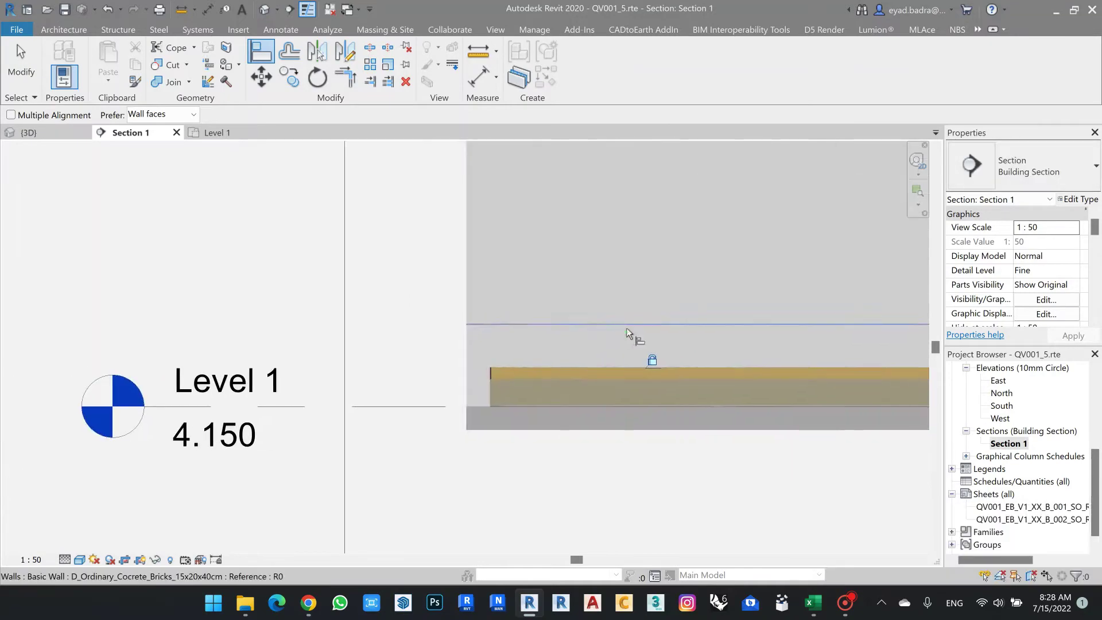
scroll(645, 338, up, 2)
key(Escape)
key(Escape)
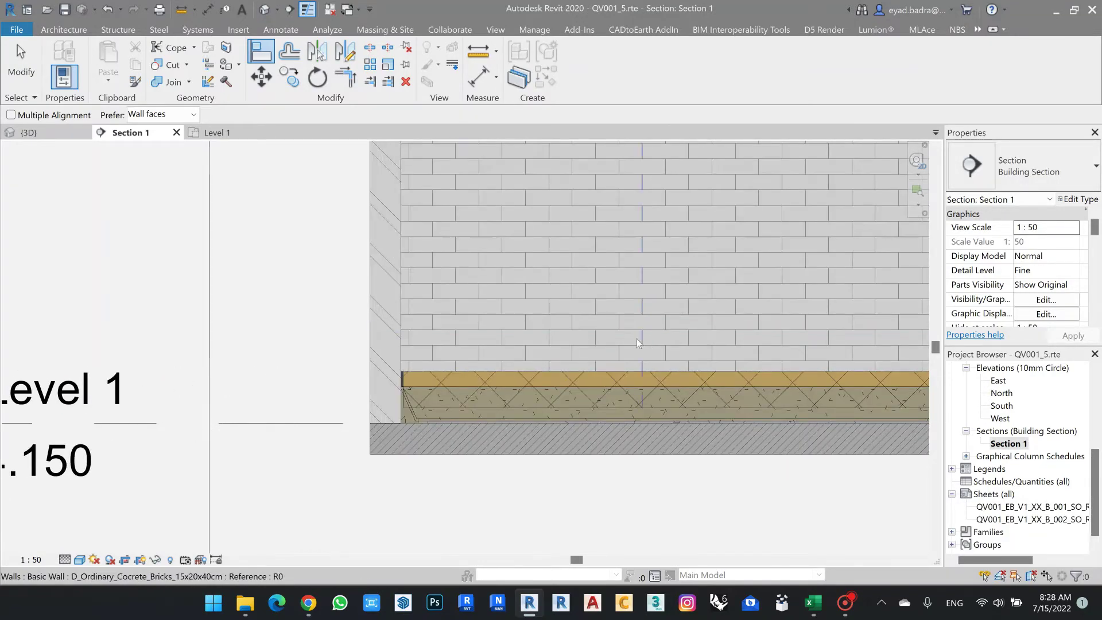
Step: Check the room in 3D and the Level 1 plan, then bring up the hatch spreadsheet
click(265, 9)
scroll(361, 454, up, 5)
scroll(1003, 412, up, 4)
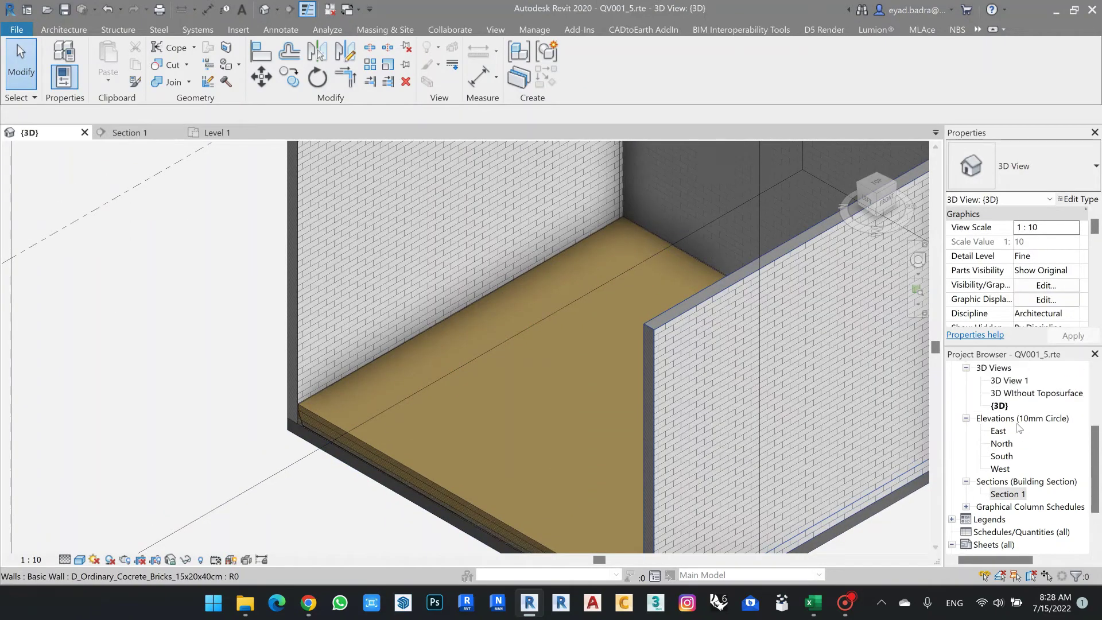
double_click(1003, 395)
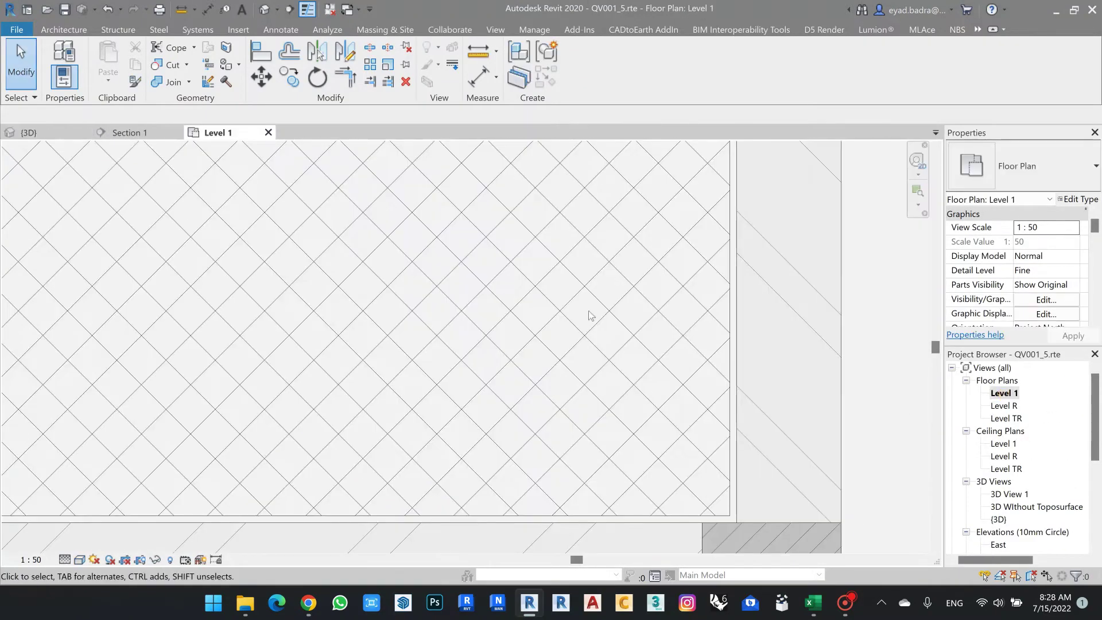
scroll(647, 388, down, 2)
middle_drag(630, 360, 691, 440)
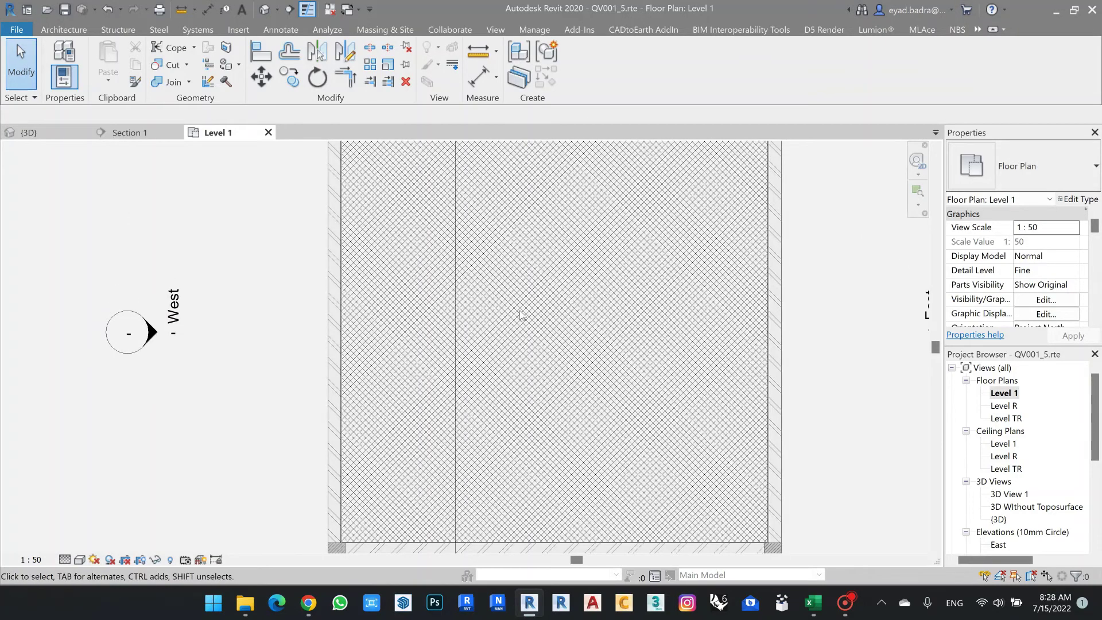
middle_drag(597, 231, 620, 318)
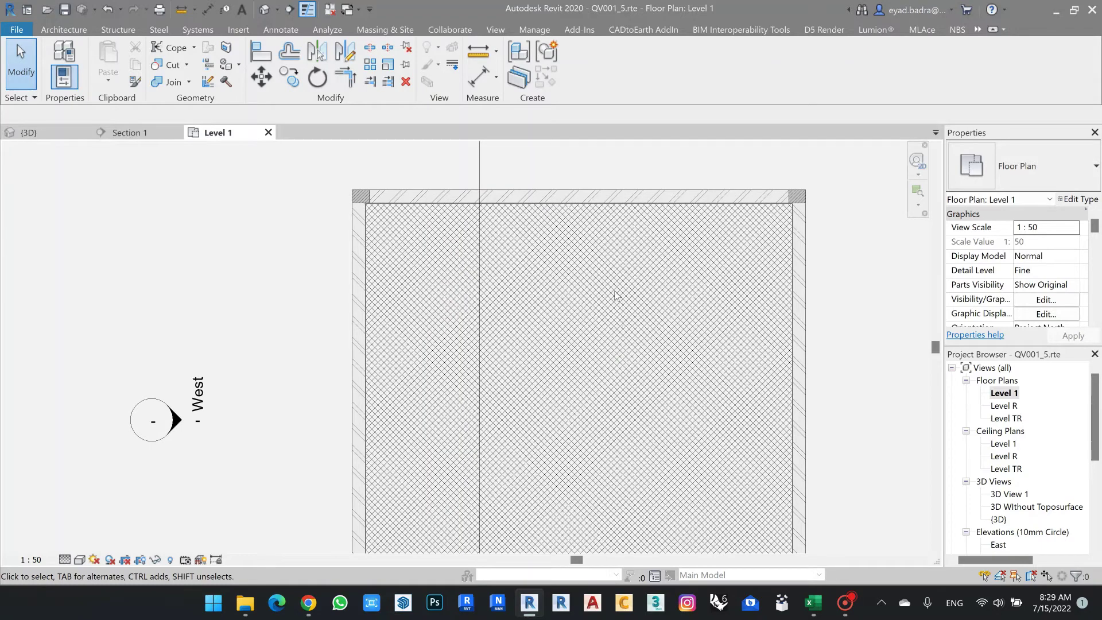
mouse_move(614, 294)
middle_down()
mouse_move(624, 300)
mouse_move(616, 288)
middle_up()
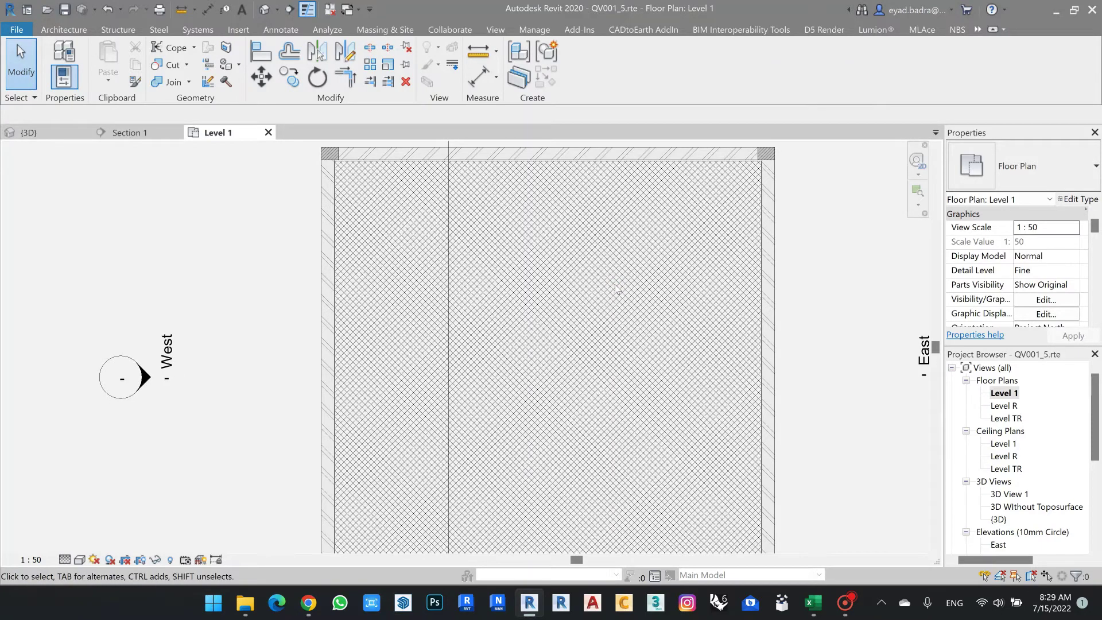
click(814, 602)
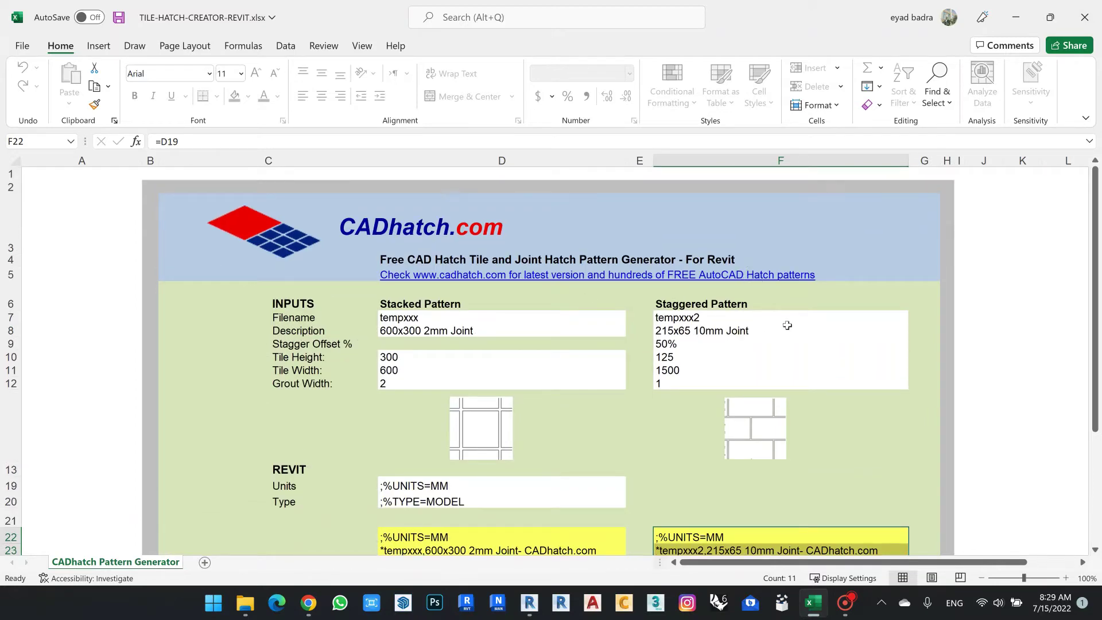
Step: Change the F8 pattern description to 1200x90 10mm Joint
click(670, 331)
double_click(671, 331)
drag(677, 331, 652, 335)
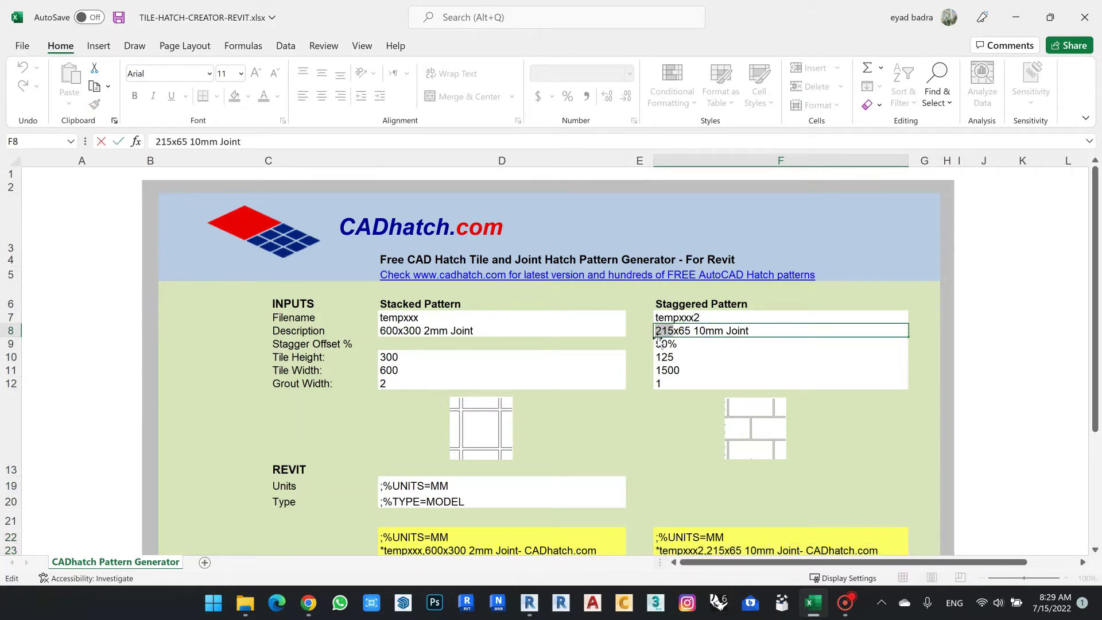
text(1200)
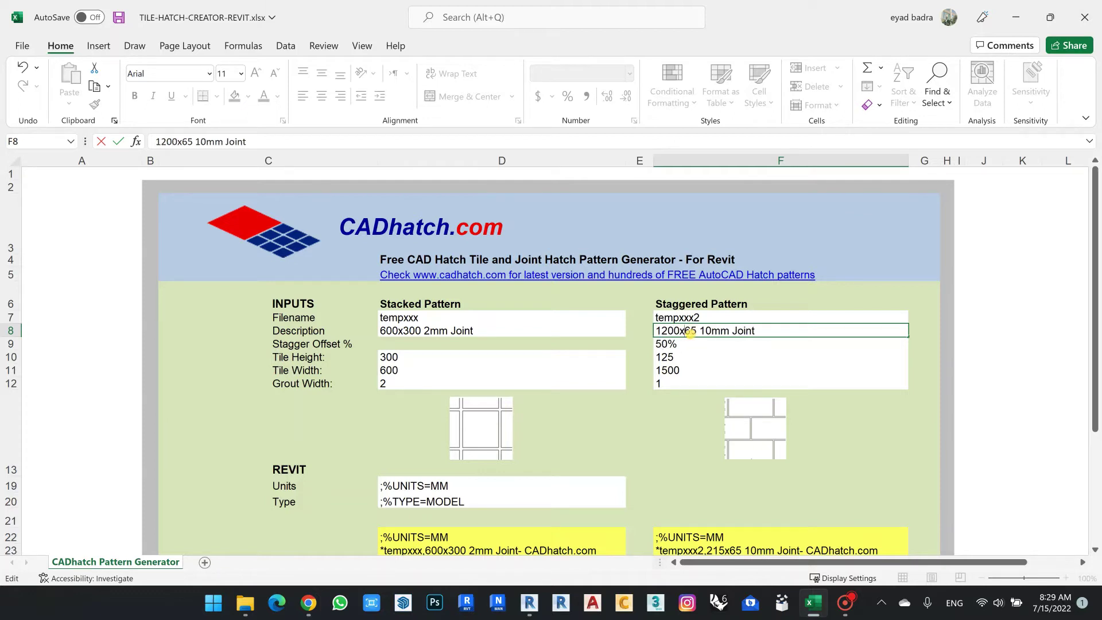
drag(686, 331, 695, 331)
text(9)
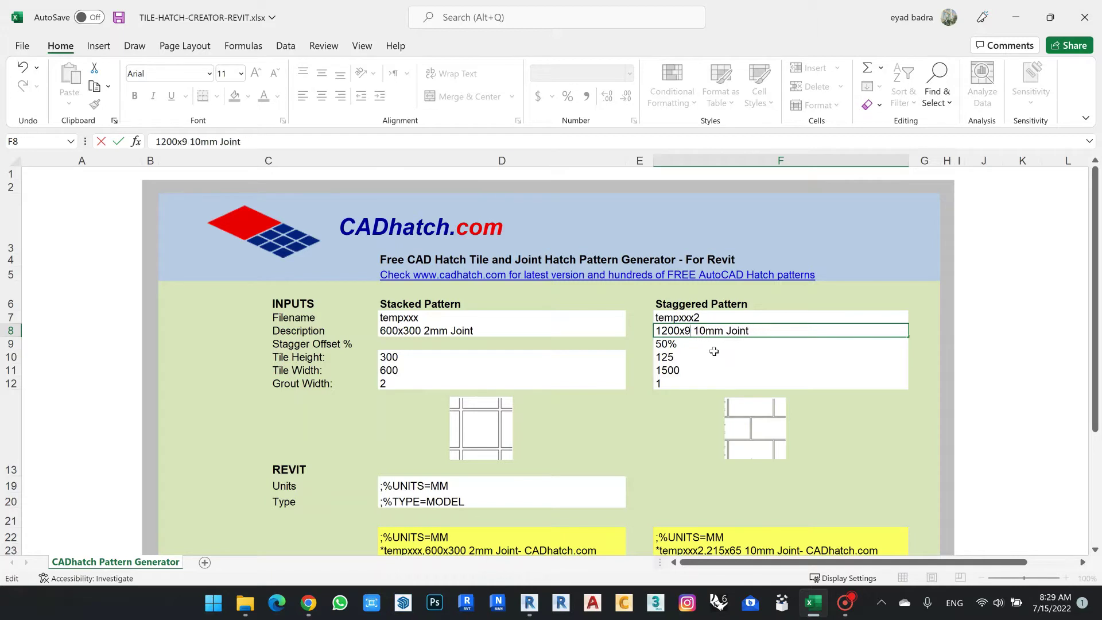
text(0)
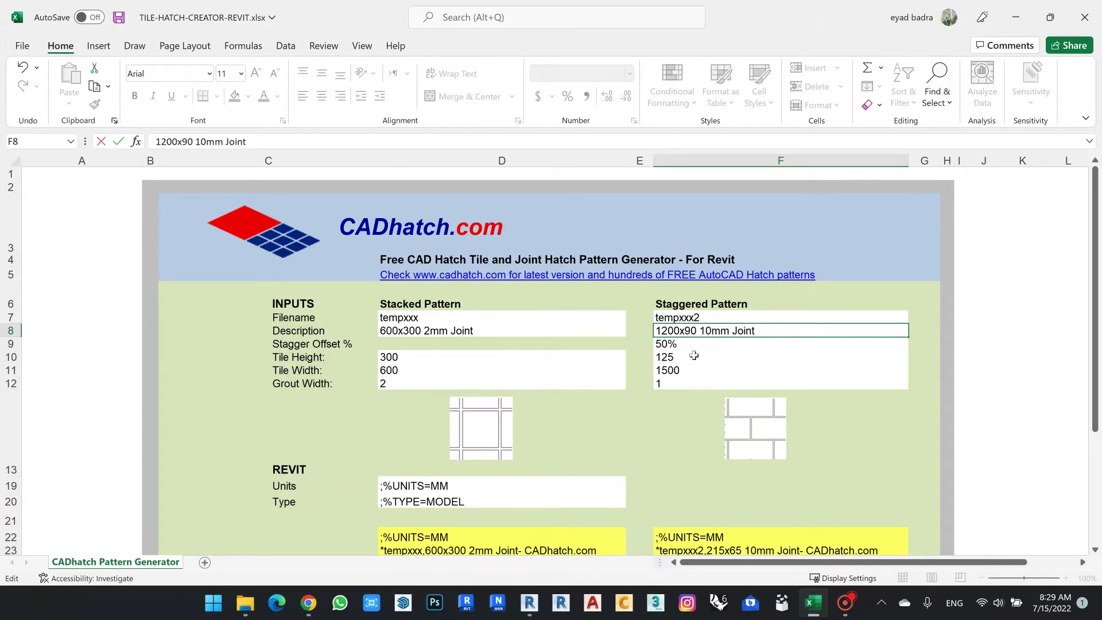
Step: Set tile height 90 in F10, width 1200 in F11 and grout 2 in F12
click(696, 357)
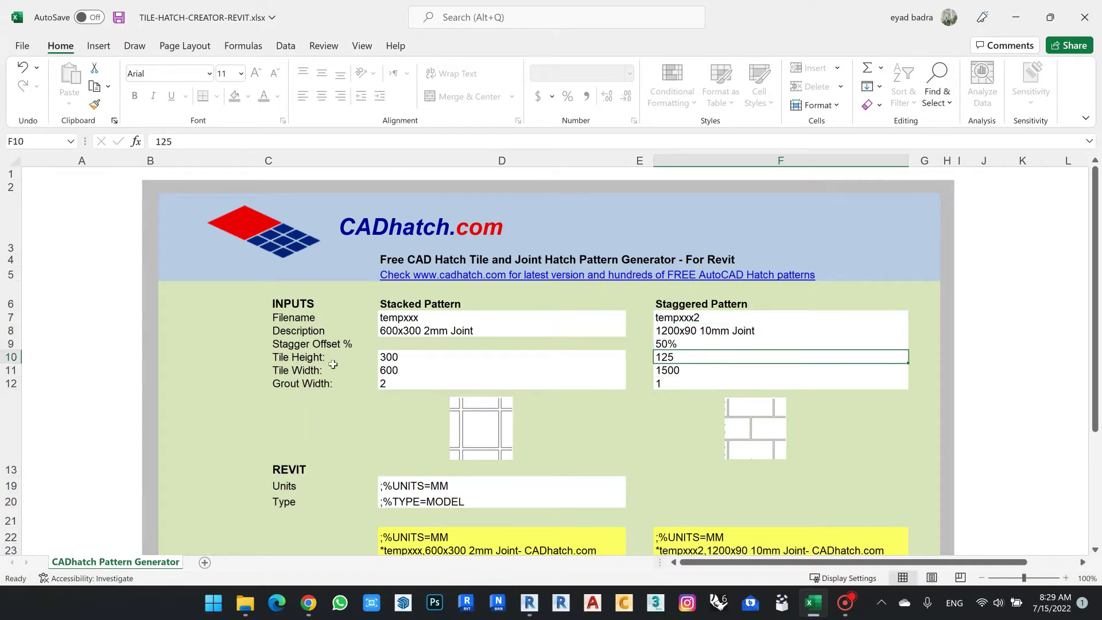
double_click(689, 356)
drag(689, 356, 648, 356)
text(90)
key(Return)
text(12)
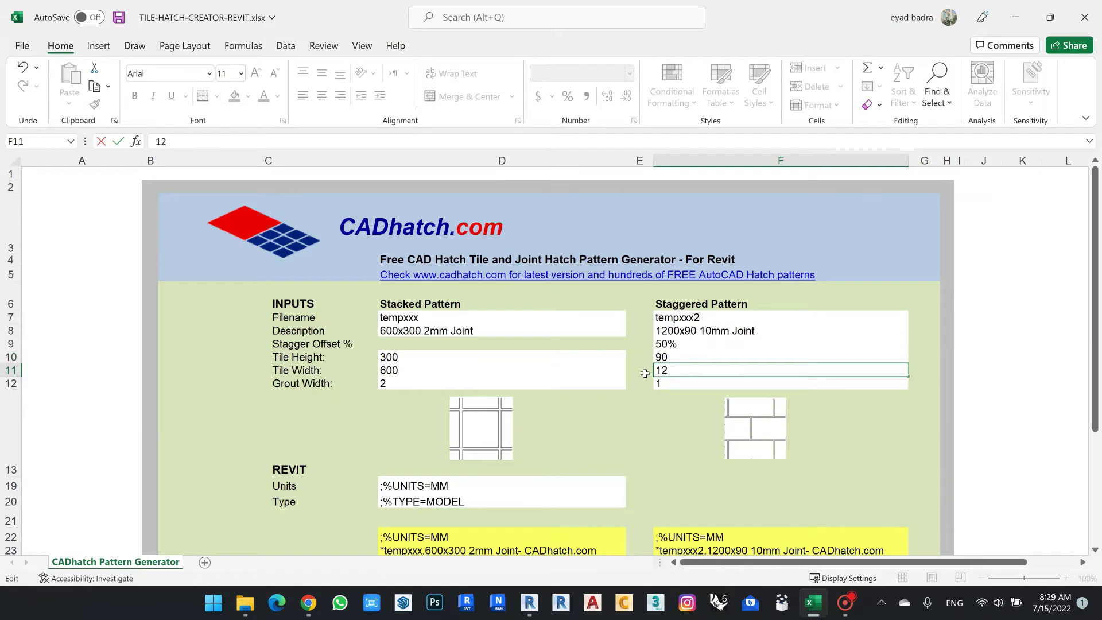
text(00)
click(686, 383)
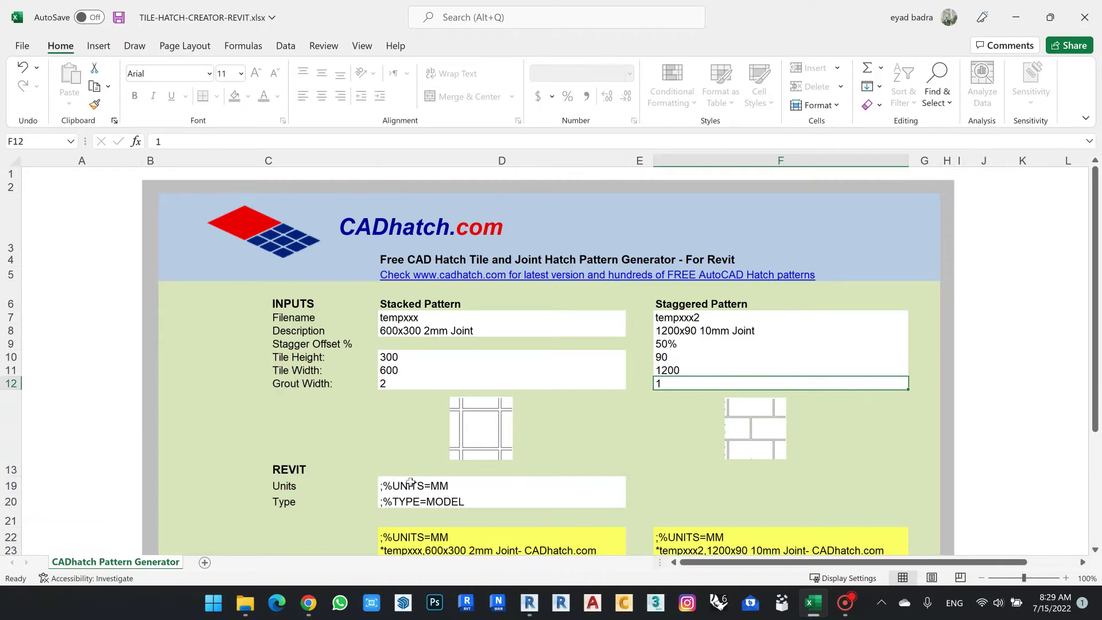
double_click(674, 386)
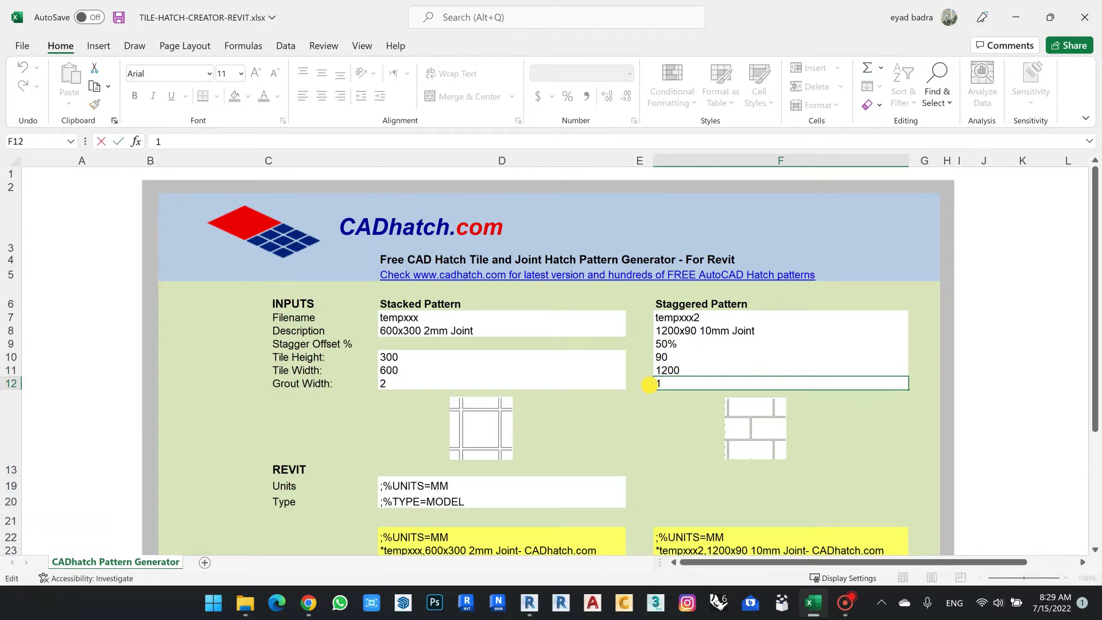
text(2)
key(ctrl+Return)
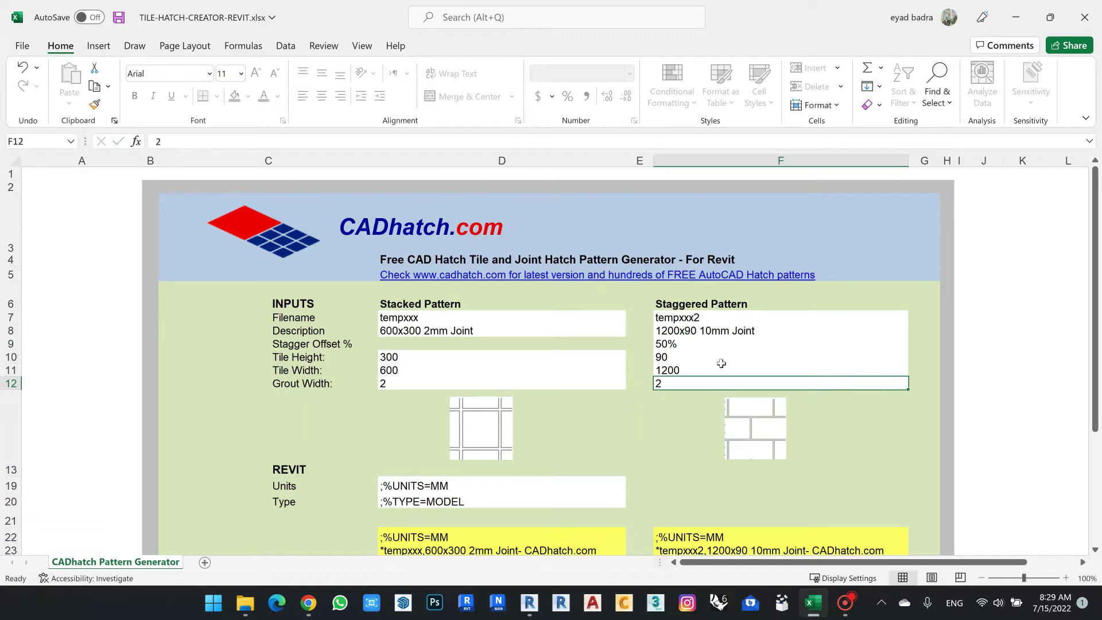
Step: Re-enter =D19 in F22 and select the generated pattern lines F22:F32 to copy
scroll(740, 436, down, 1)
scroll(631, 307, down, 1)
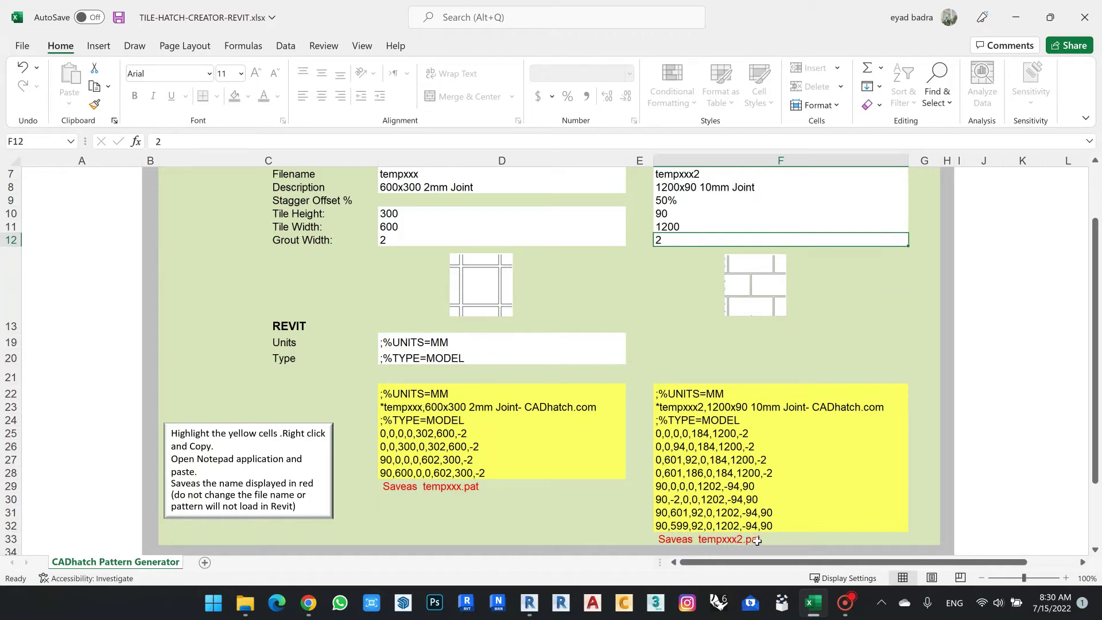
click(669, 394)
text(=D19)
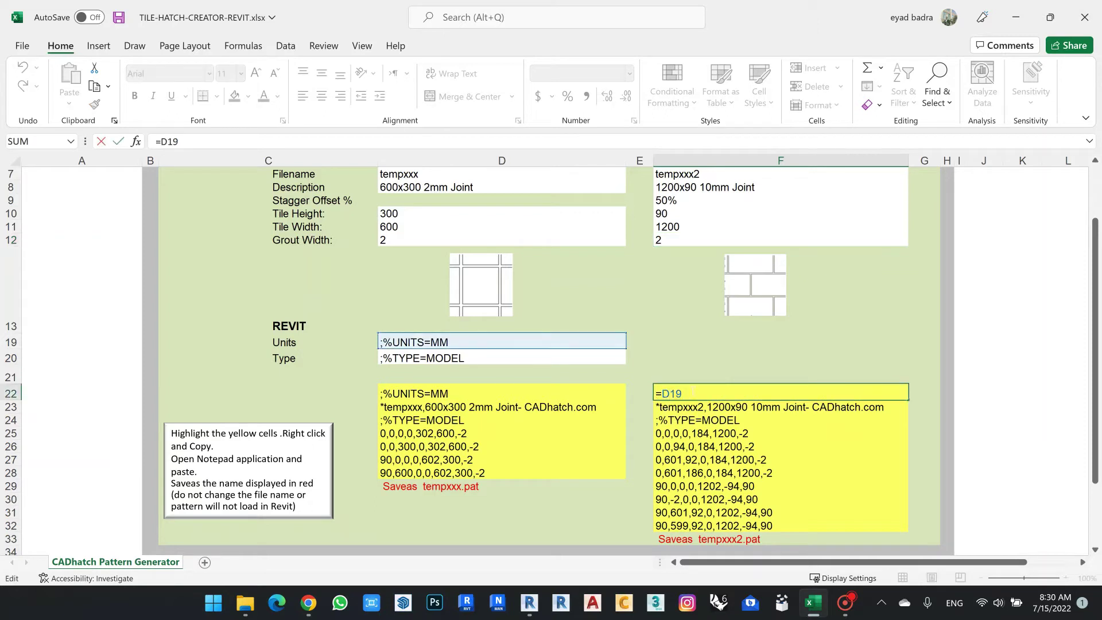
key(Return)
drag(678, 390, 708, 531)
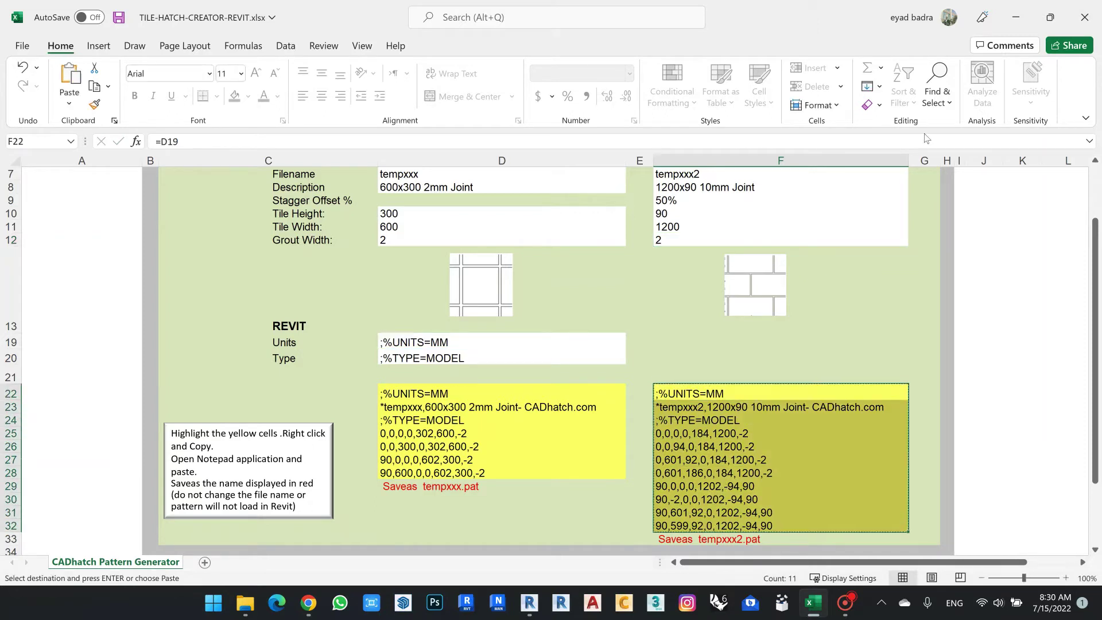
click(1015, 17)
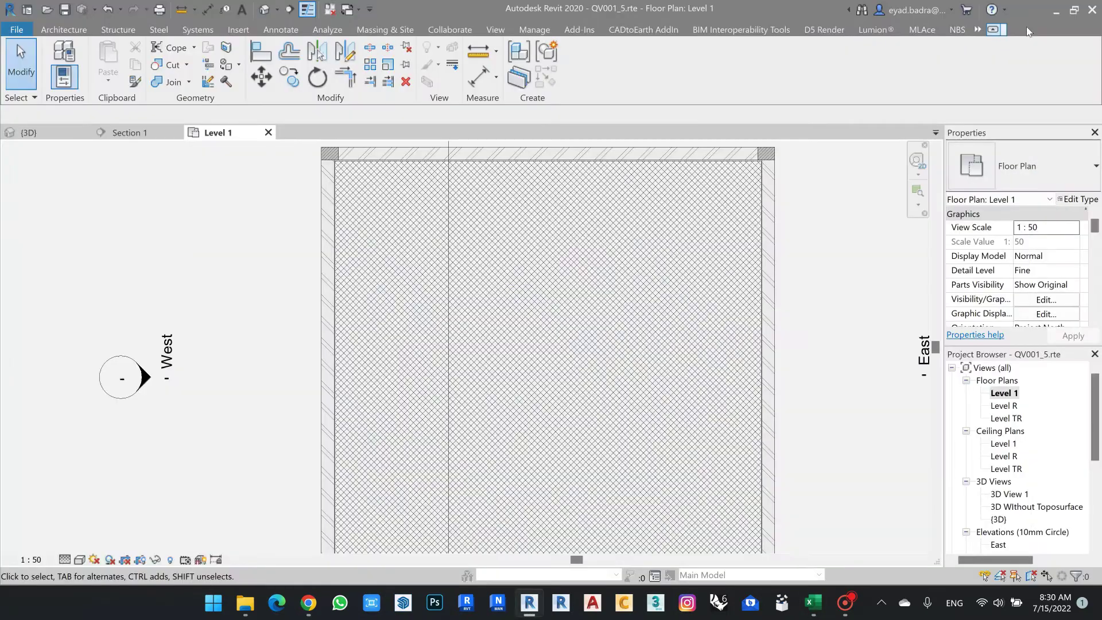
Step: Minimize Revit and launch Notepad from the Start menu
click(1057, 11)
key(super)
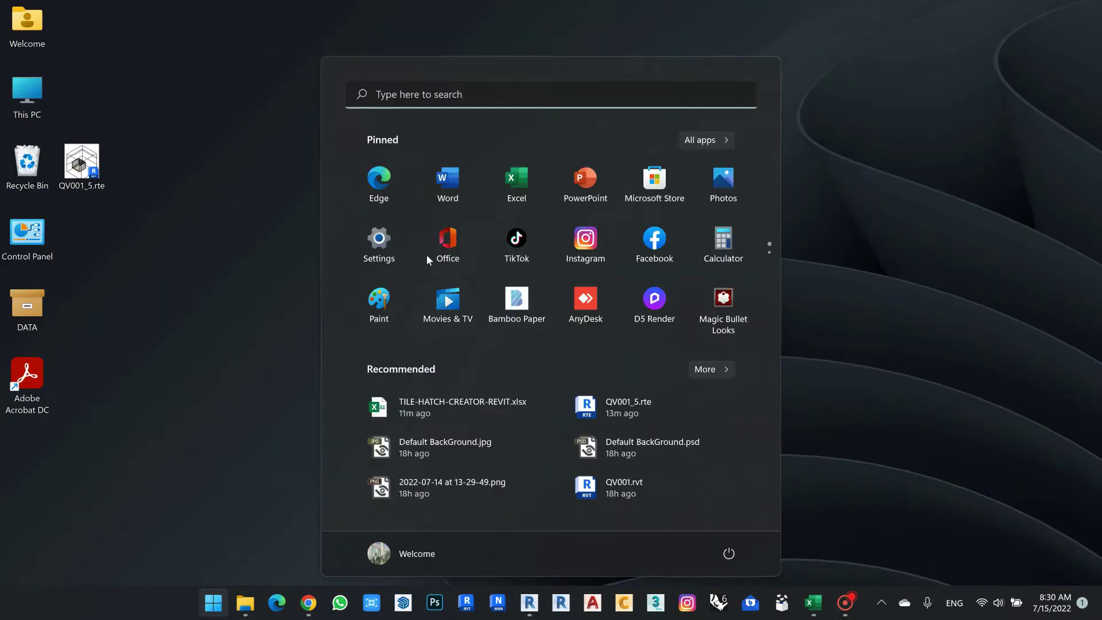
text(note)
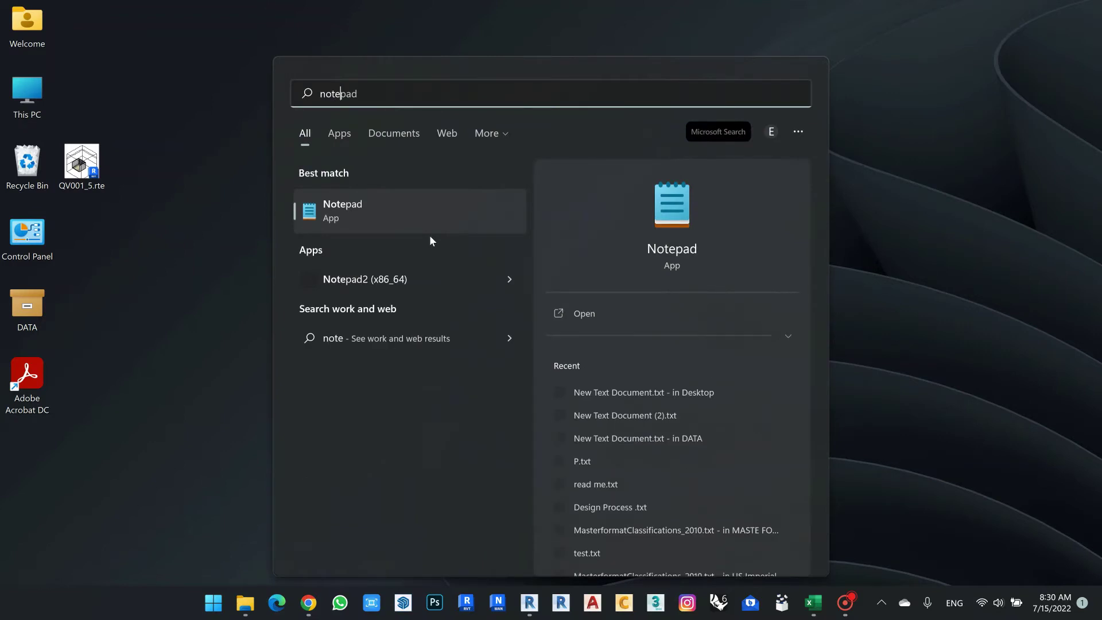
click(427, 224)
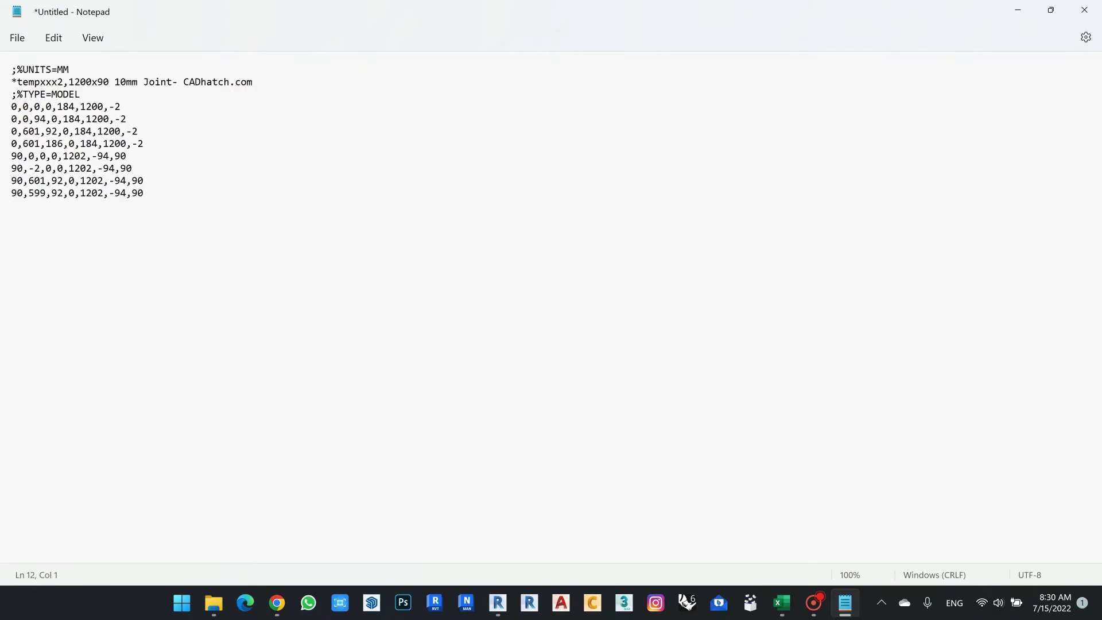
Step: Save the pattern text to the Desktop as tempp2.pat and minimize Notepad
click(17, 37)
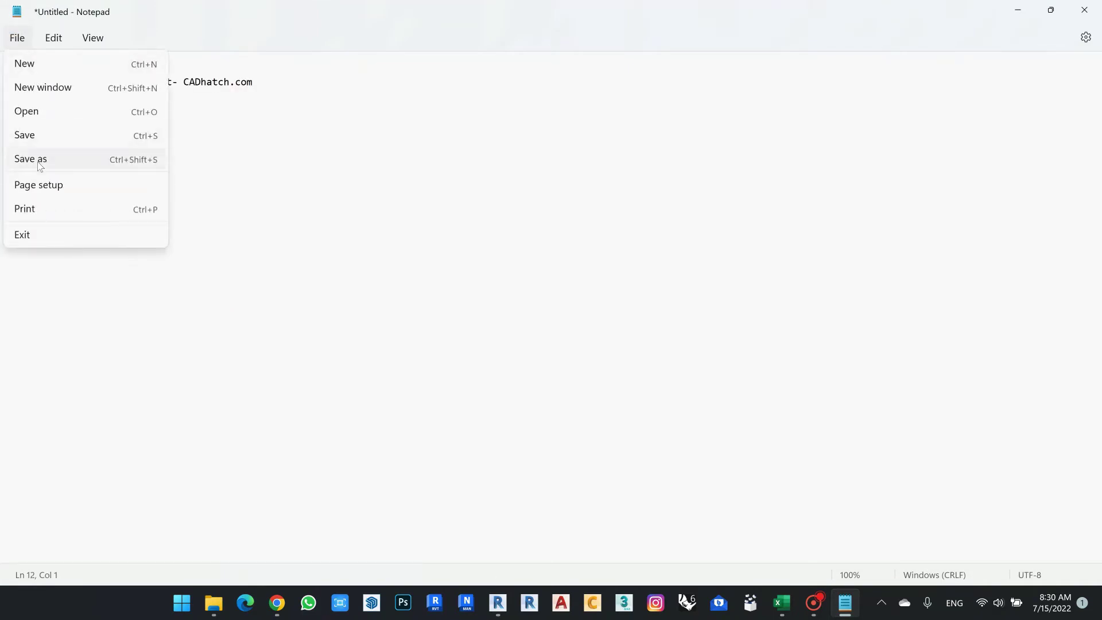
click(35, 158)
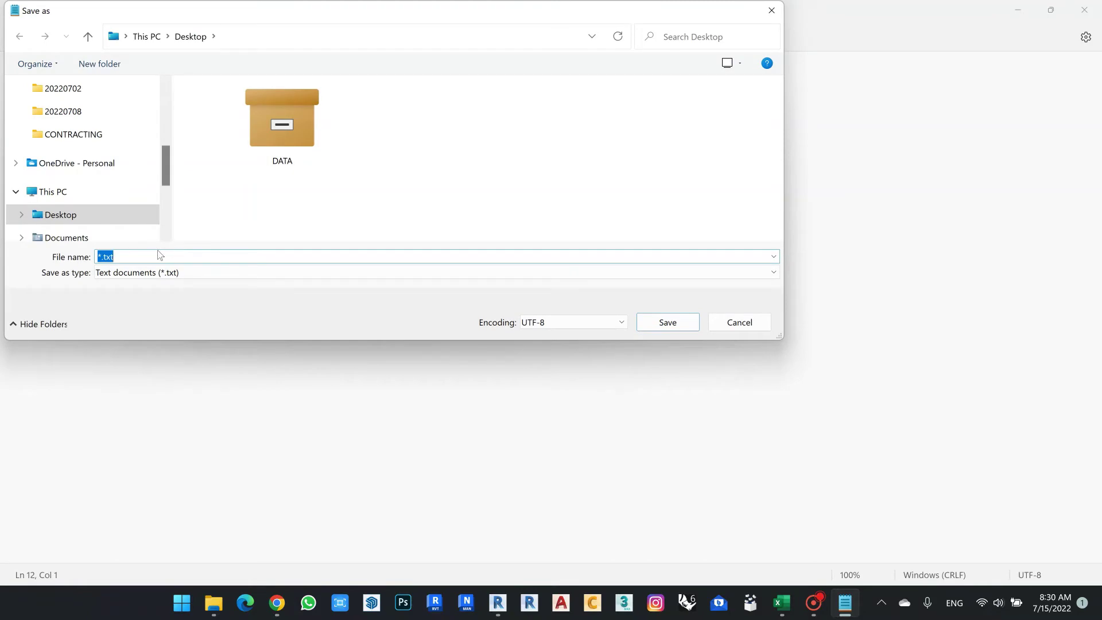
text(temp)
click(781, 602)
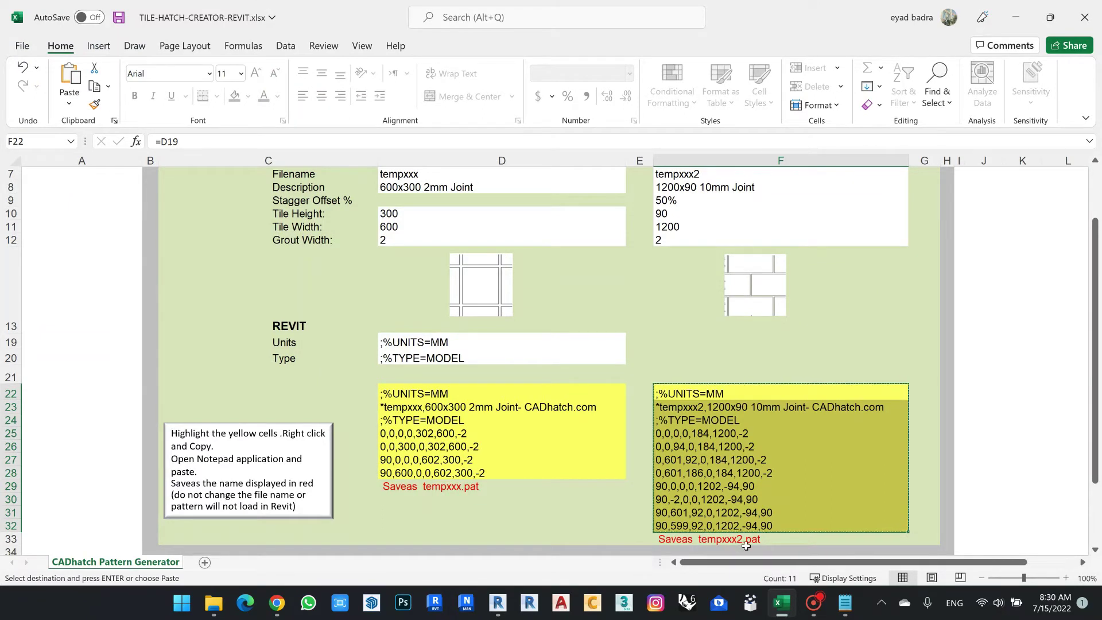
click(1015, 17)
click(127, 256)
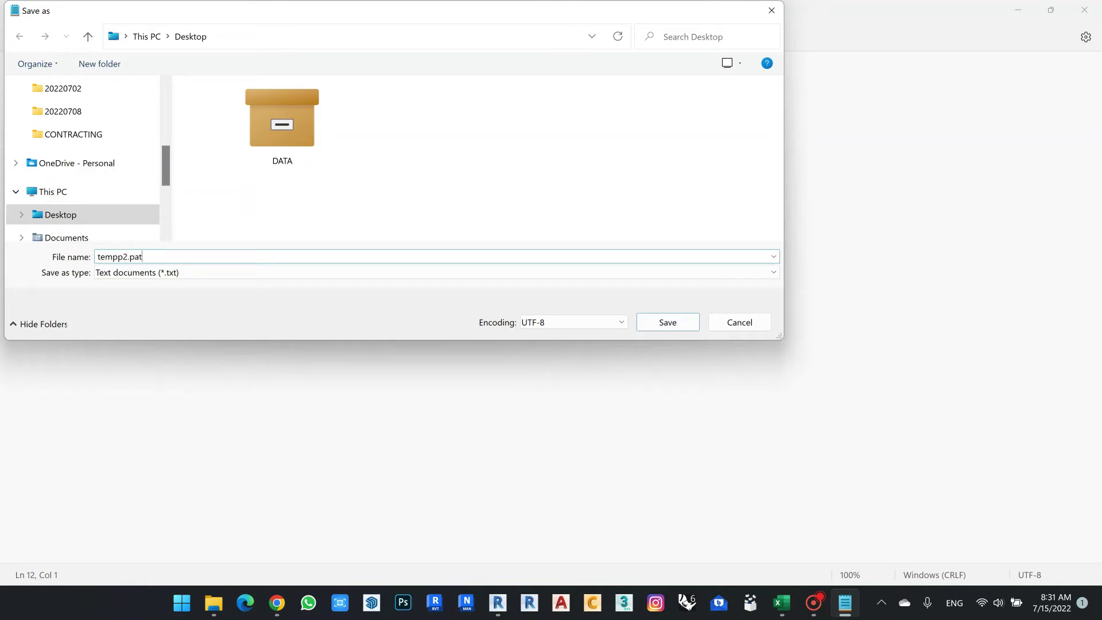
text(p2.pat)
click(667, 322)
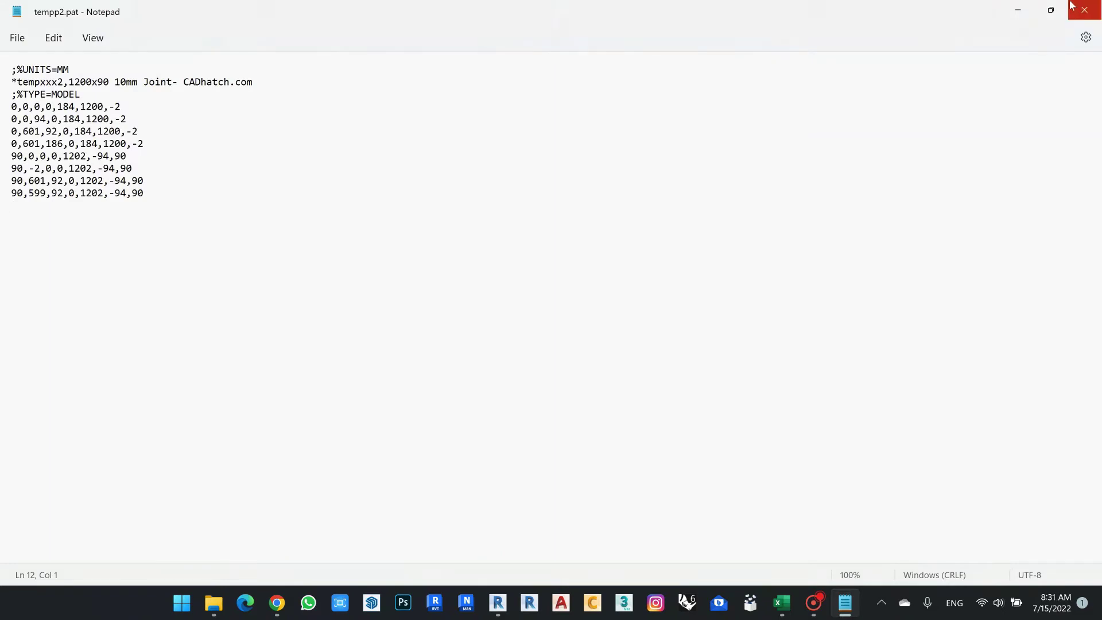
click(1047, 10)
click(1006, 41)
click(333, 254)
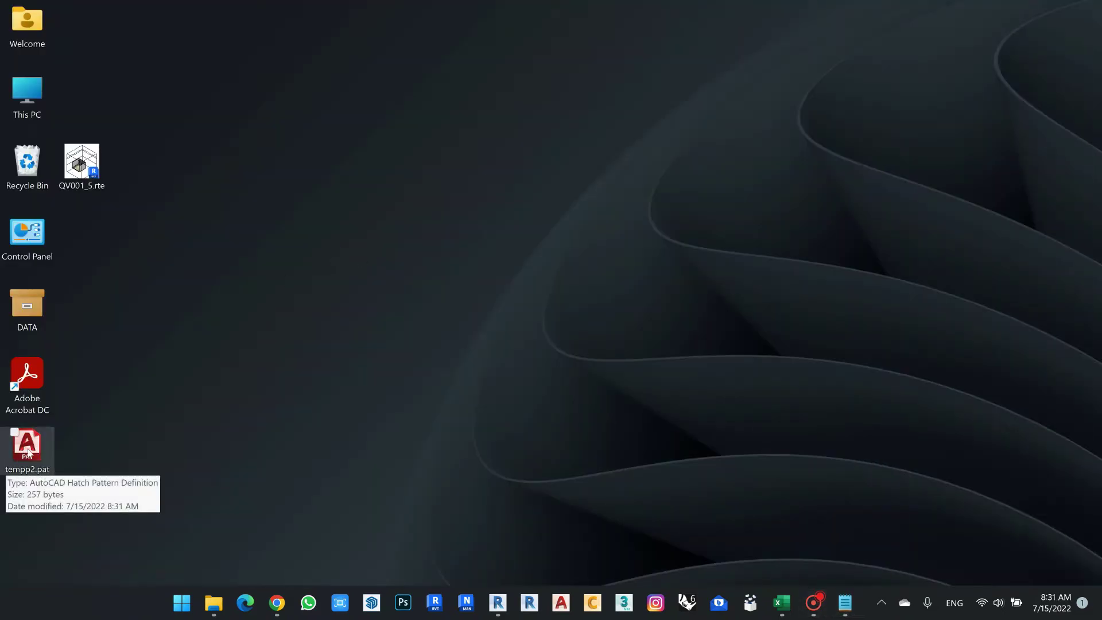
Step: Tab-cycle past the walls to select the type P floor on Level 1
click(497, 602)
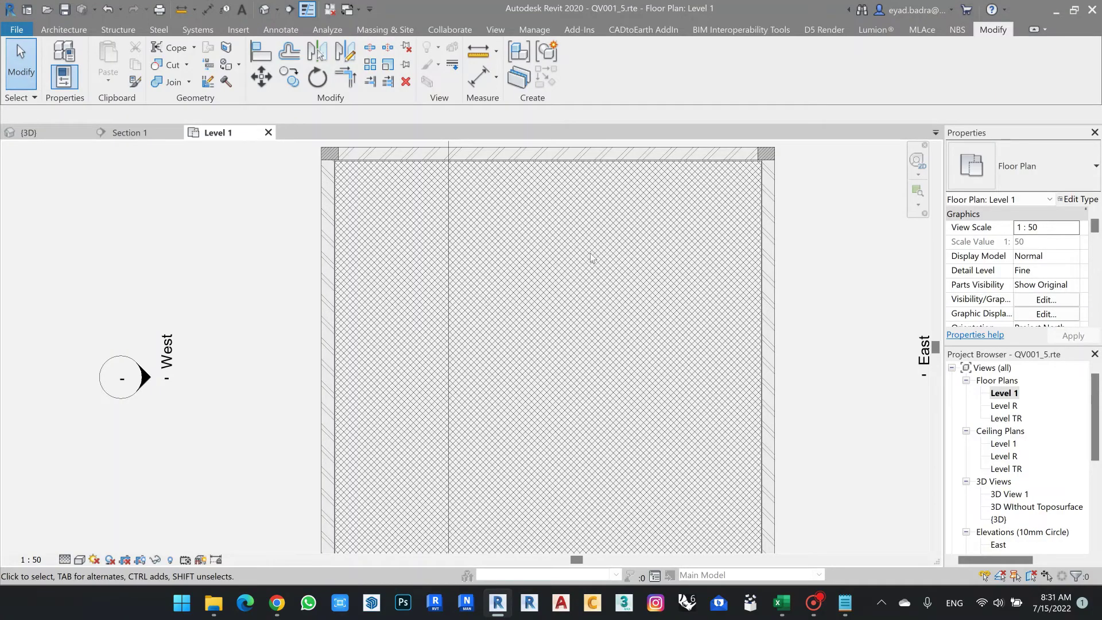
scroll(591, 257, down, 1)
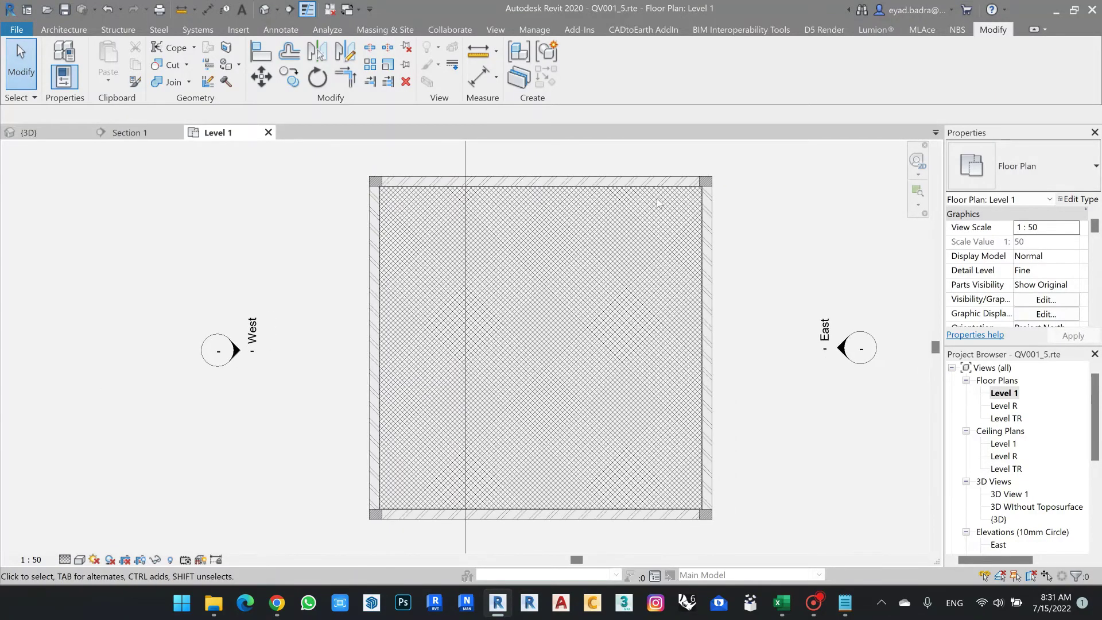
key(Tab)
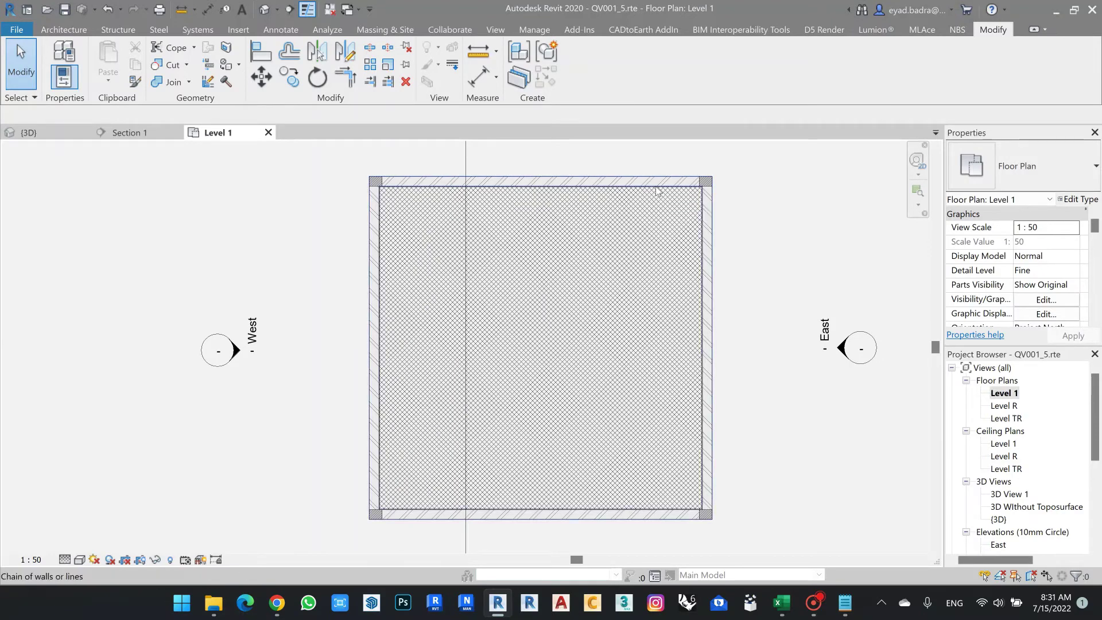
key(Tab)
click(657, 189)
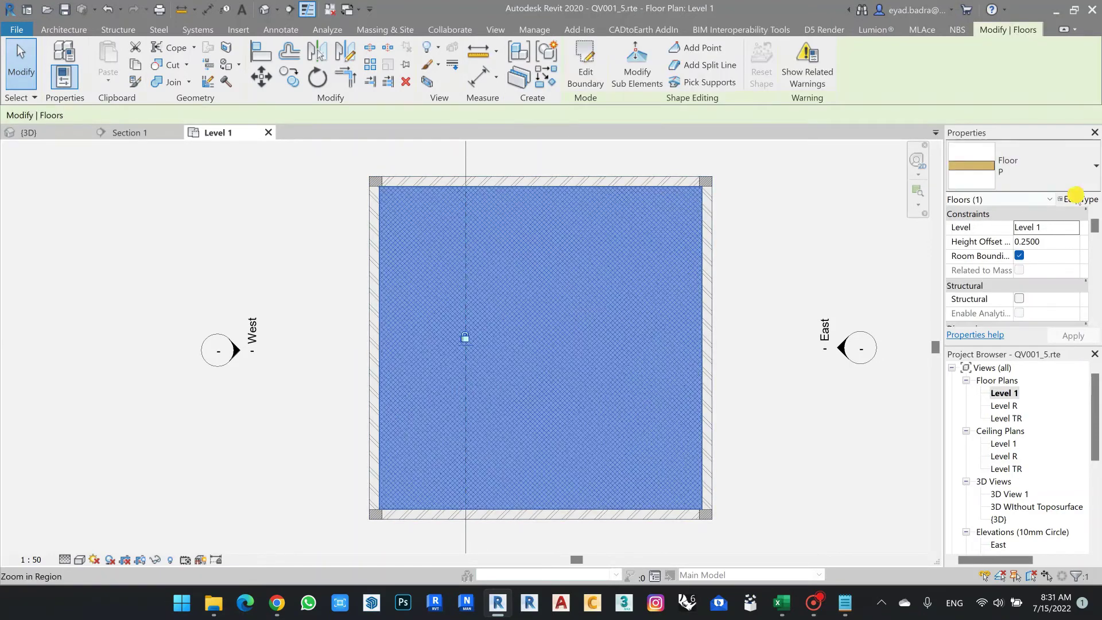
Step: Open the floor's Wood layer material and its surface foreground pattern choices
click(1078, 199)
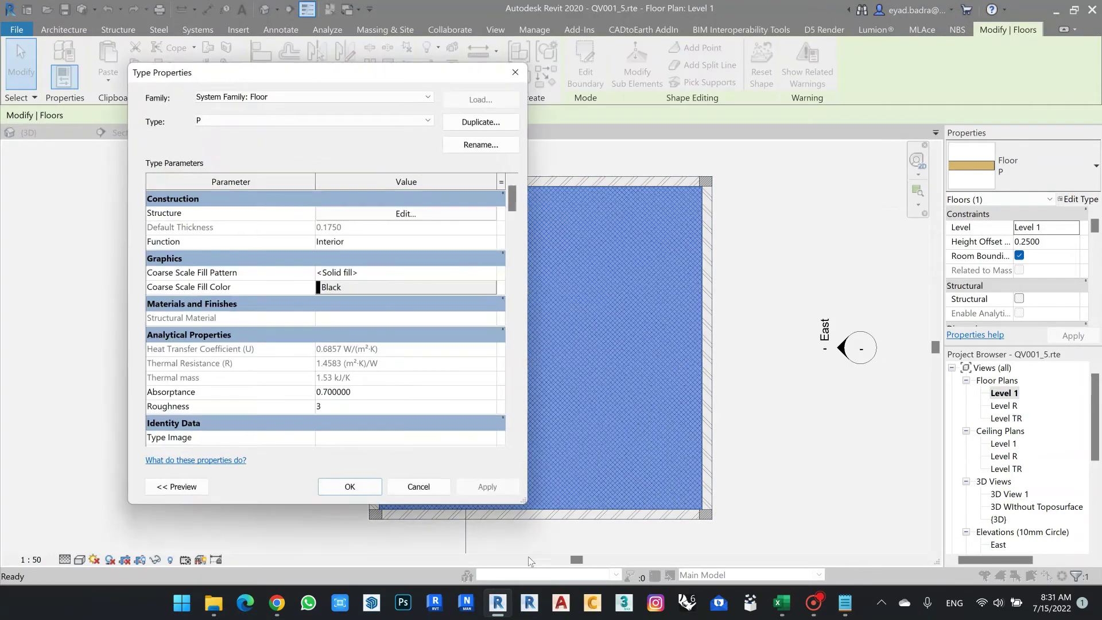
click(406, 214)
click(304, 226)
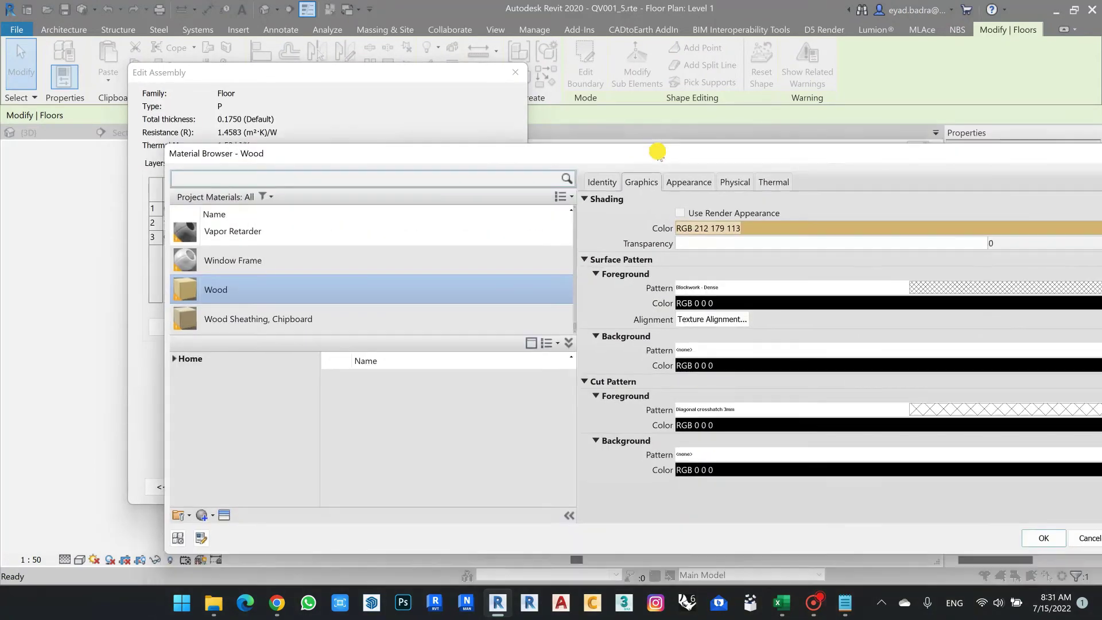
drag(656, 150, 482, 98)
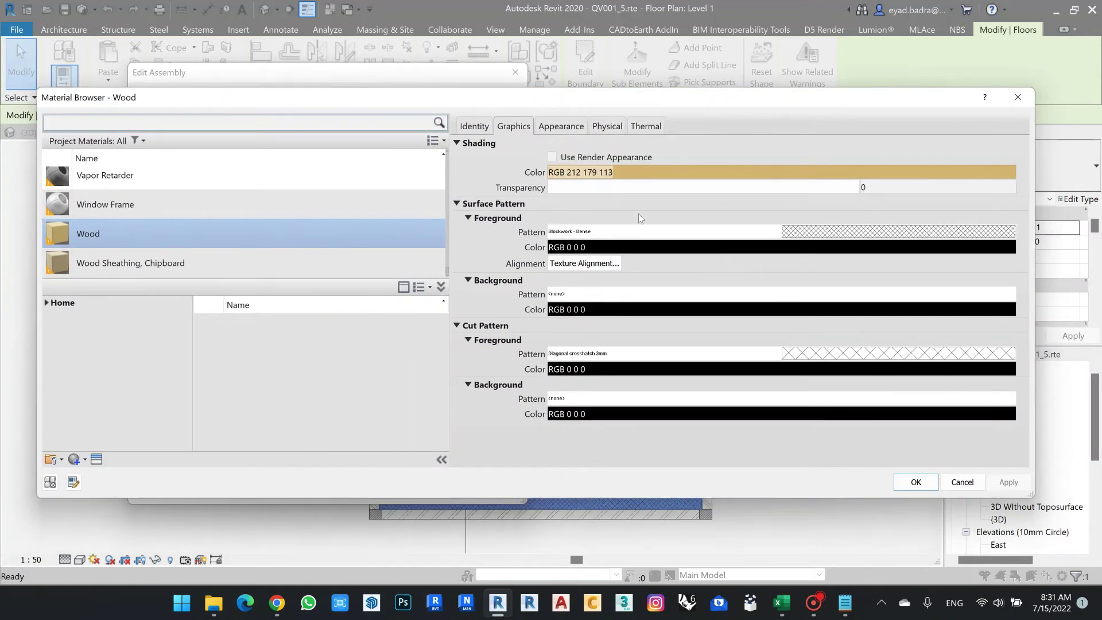
click(850, 233)
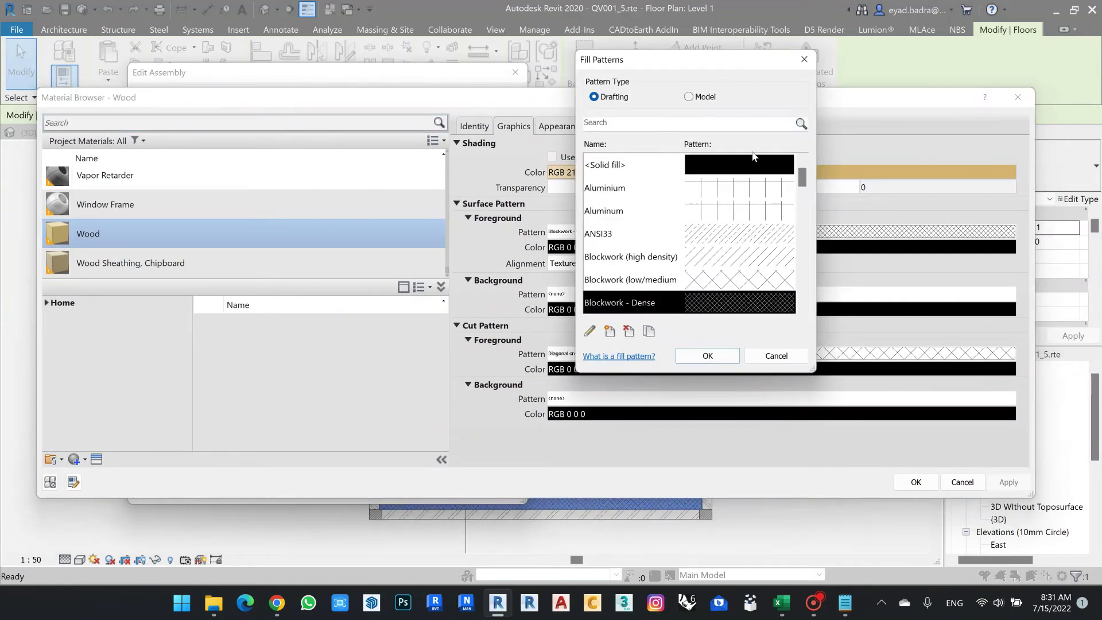
Step: Show model patterns and select Masonry - Brick 75x225, checking the Excel workbook
click(691, 98)
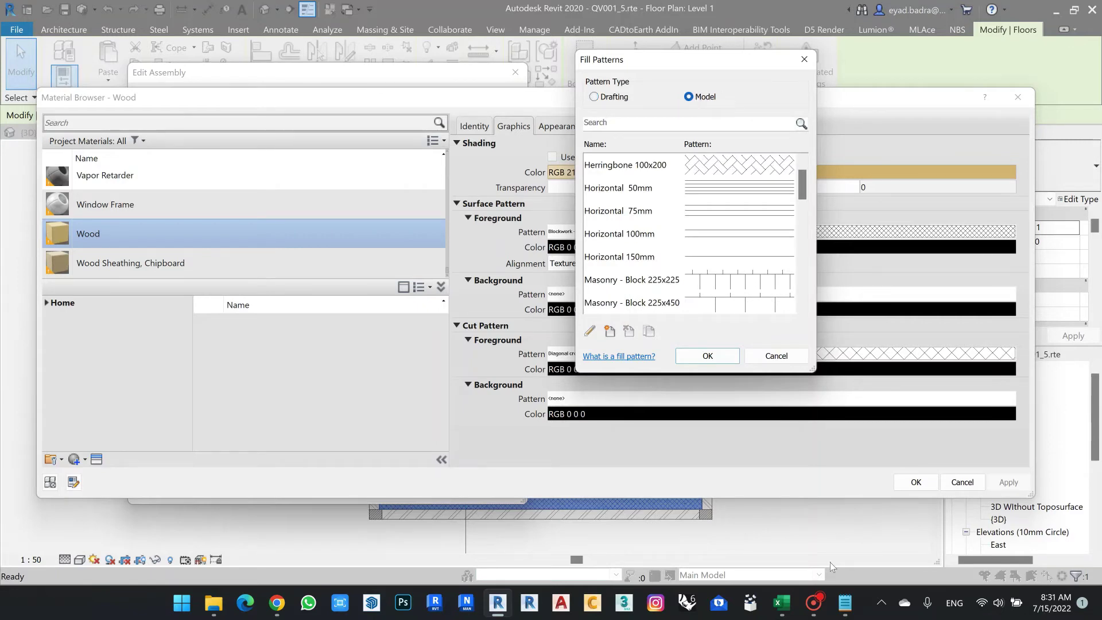
click(783, 603)
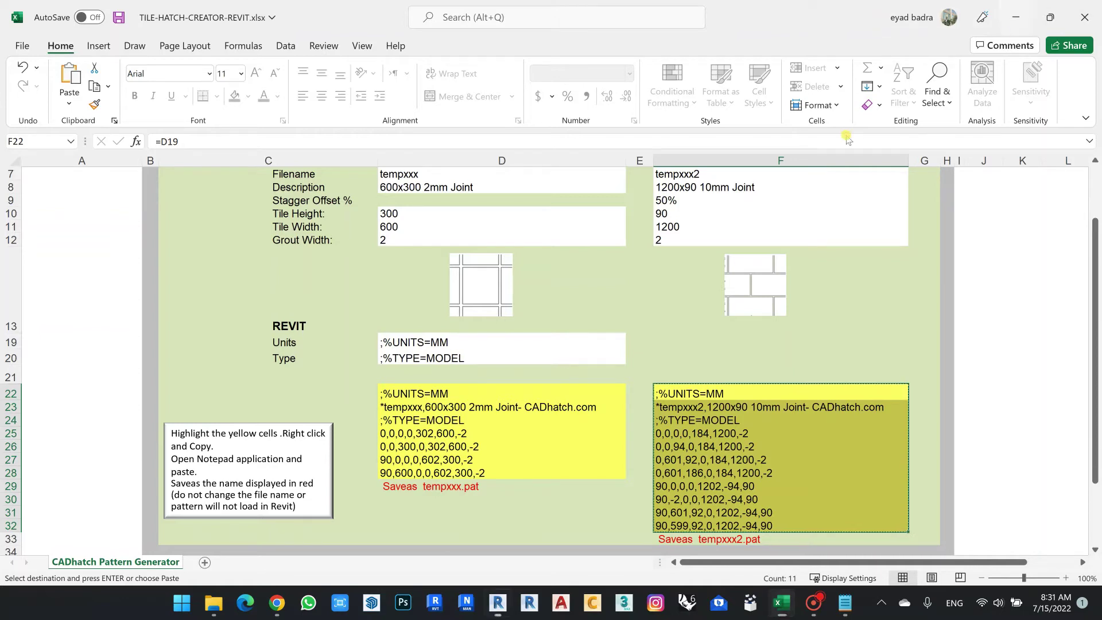
click(1050, 17)
key(alt+Tab)
scroll(746, 212, down, 1)
scroll(747, 211, down, 5)
scroll(749, 216, up, 4)
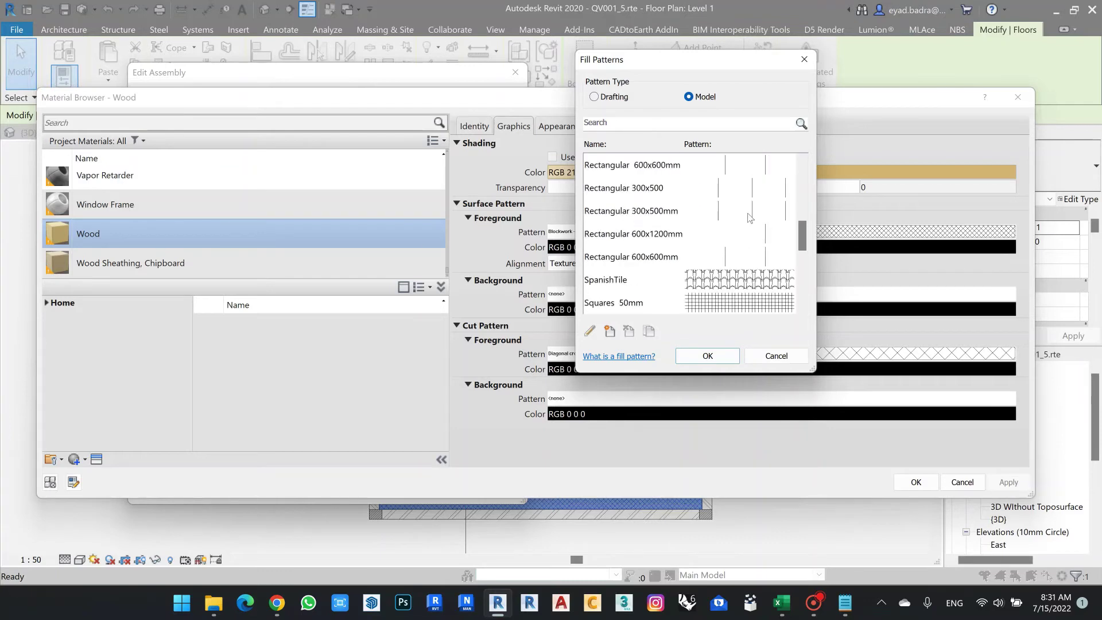
scroll(749, 217, up, 2)
click(715, 261)
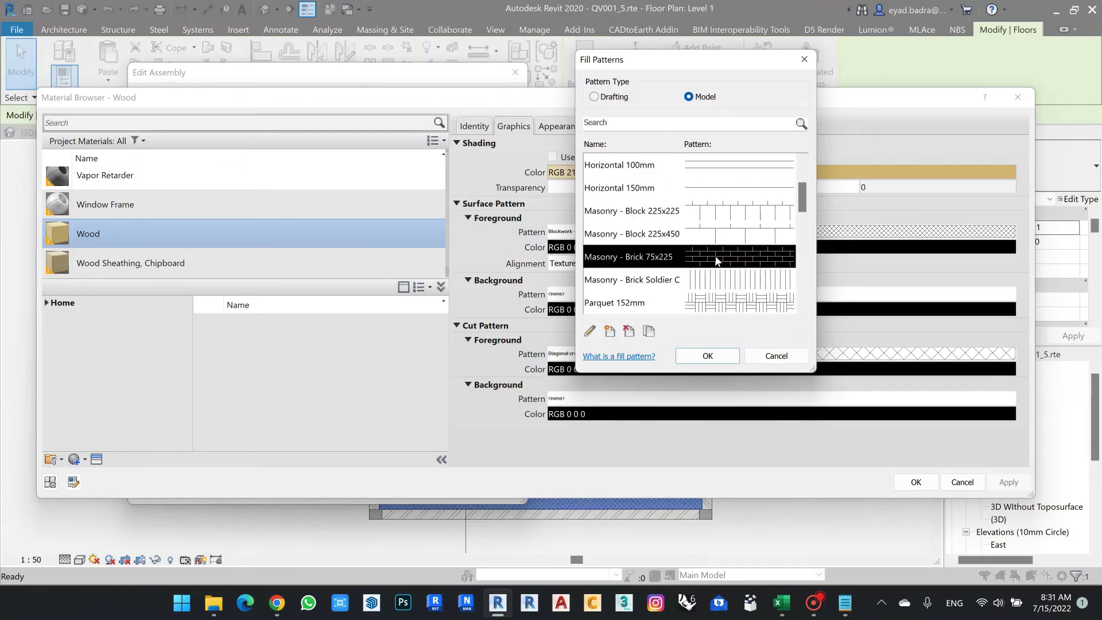
Step: Duplicate it as P1200x90, set it as Wood's surface foreground pattern, and reopen the list
click(649, 332)
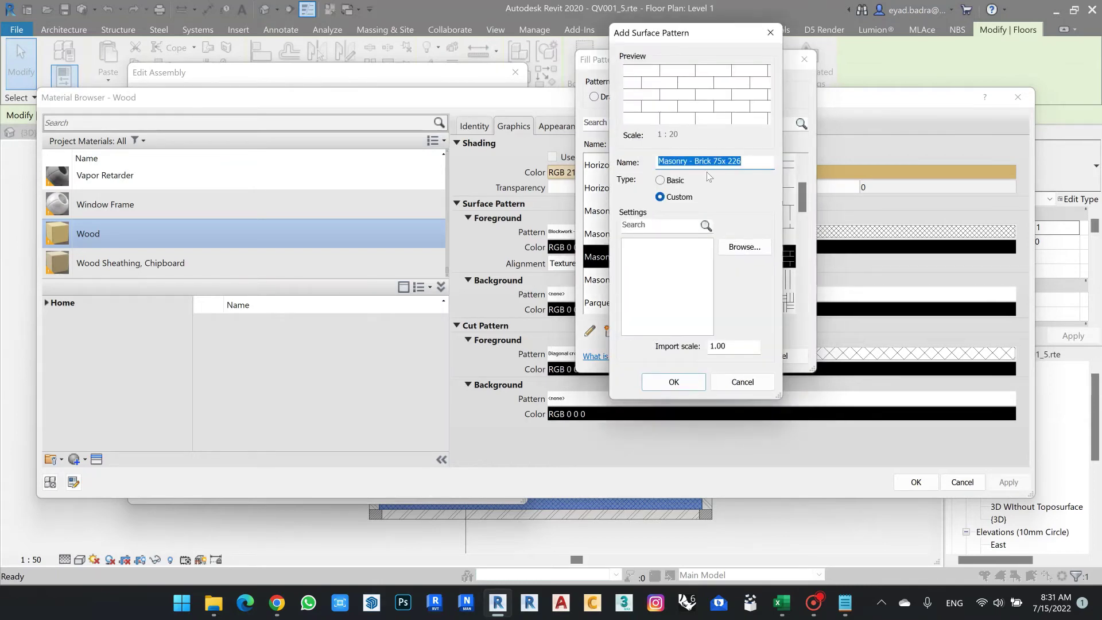
drag(763, 161, 645, 169)
text(P1200x90)
click(676, 382)
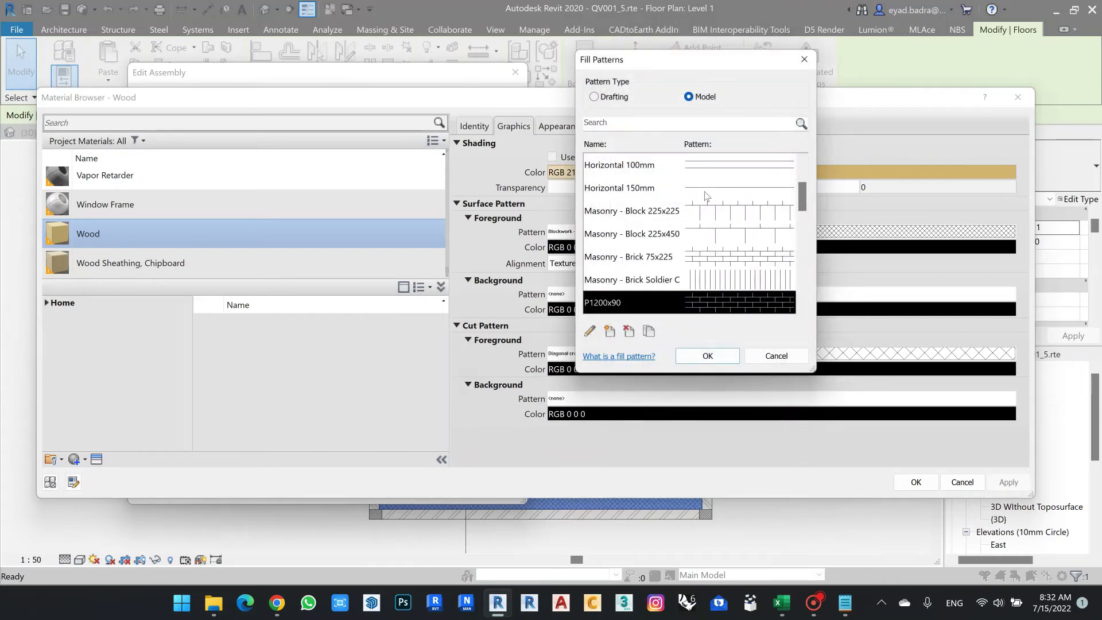
click(707, 355)
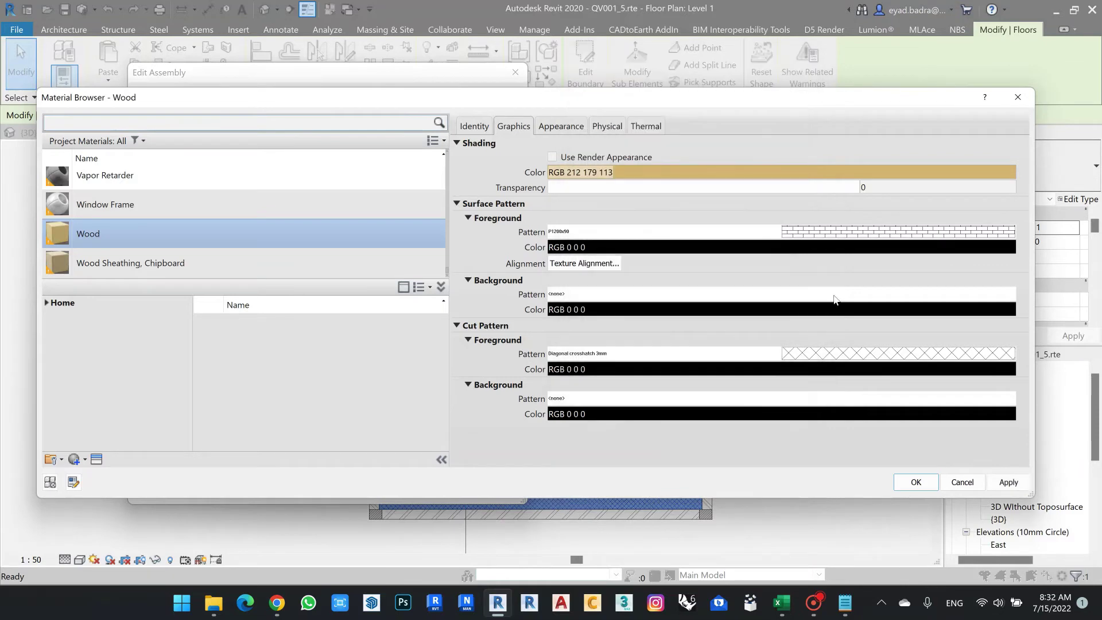
click(818, 235)
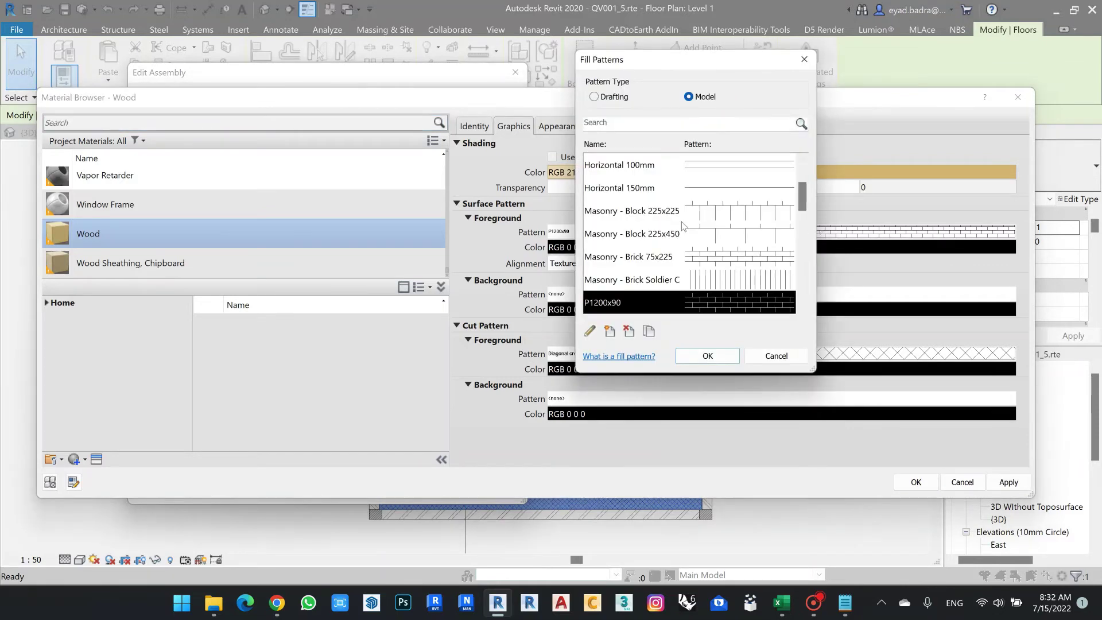
scroll(683, 228, down, 1)
Step: Import the tempxxx2 hatch from tempp2.pat into the P1200x90 pattern
click(589, 331)
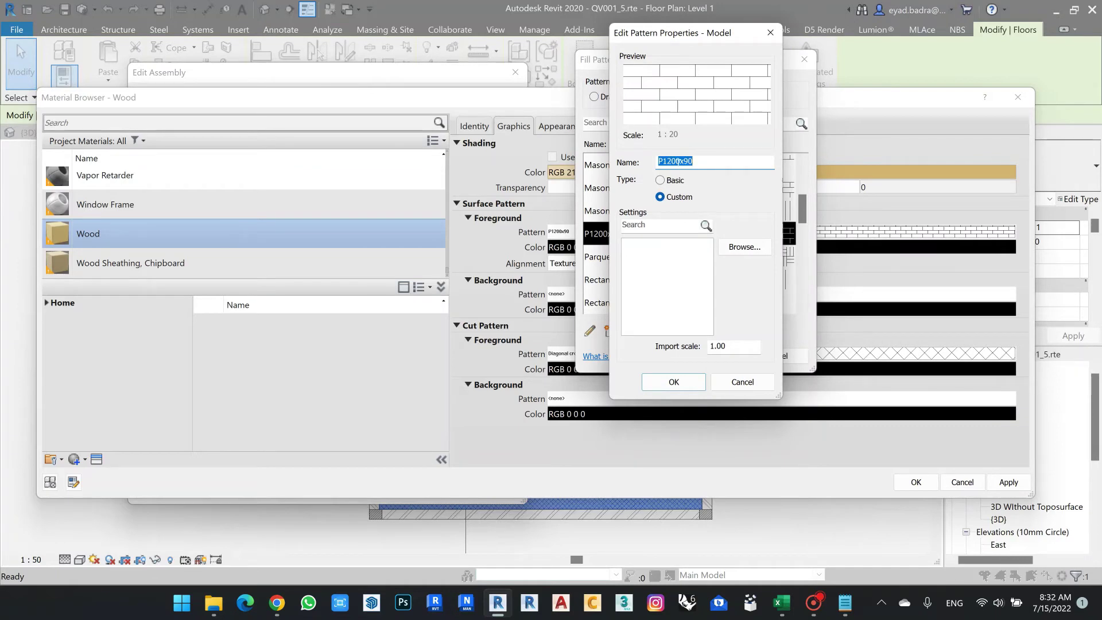
click(744, 246)
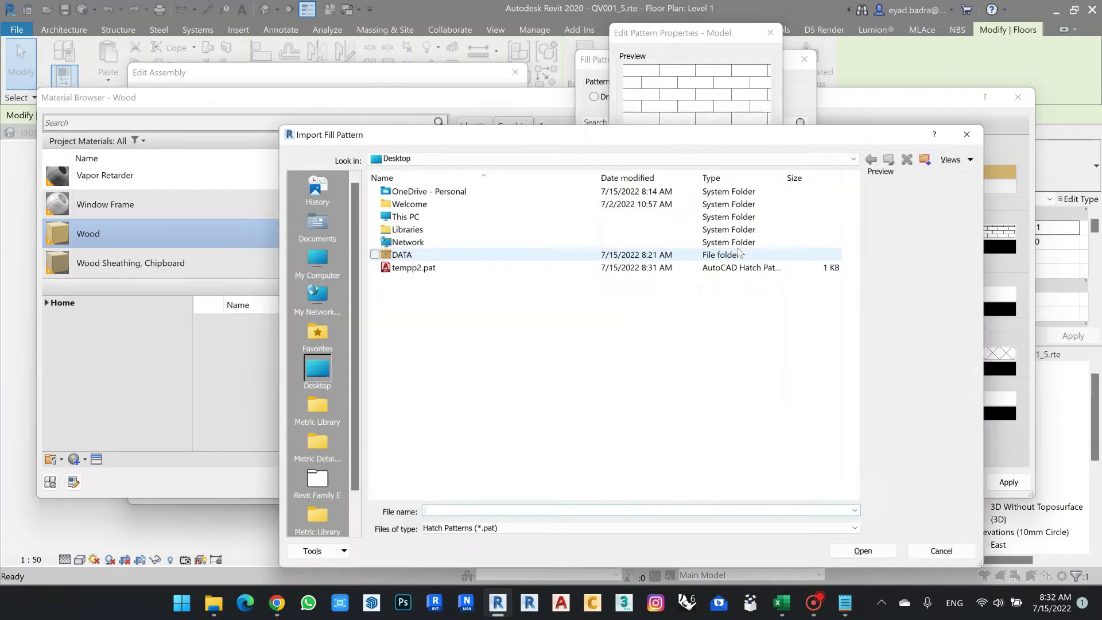
click(411, 267)
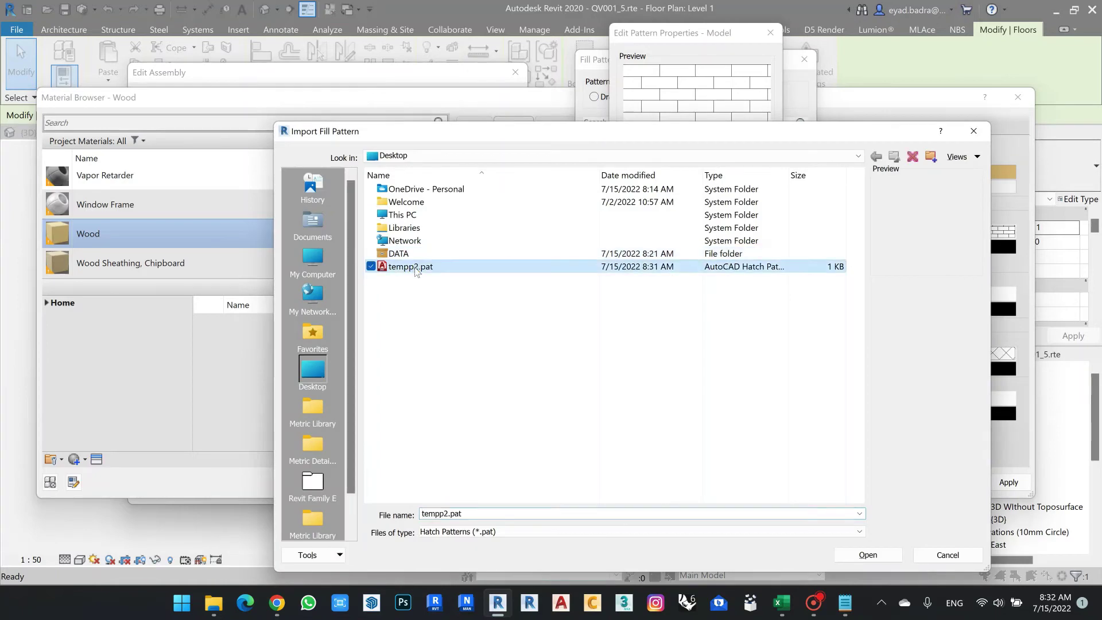
click(869, 554)
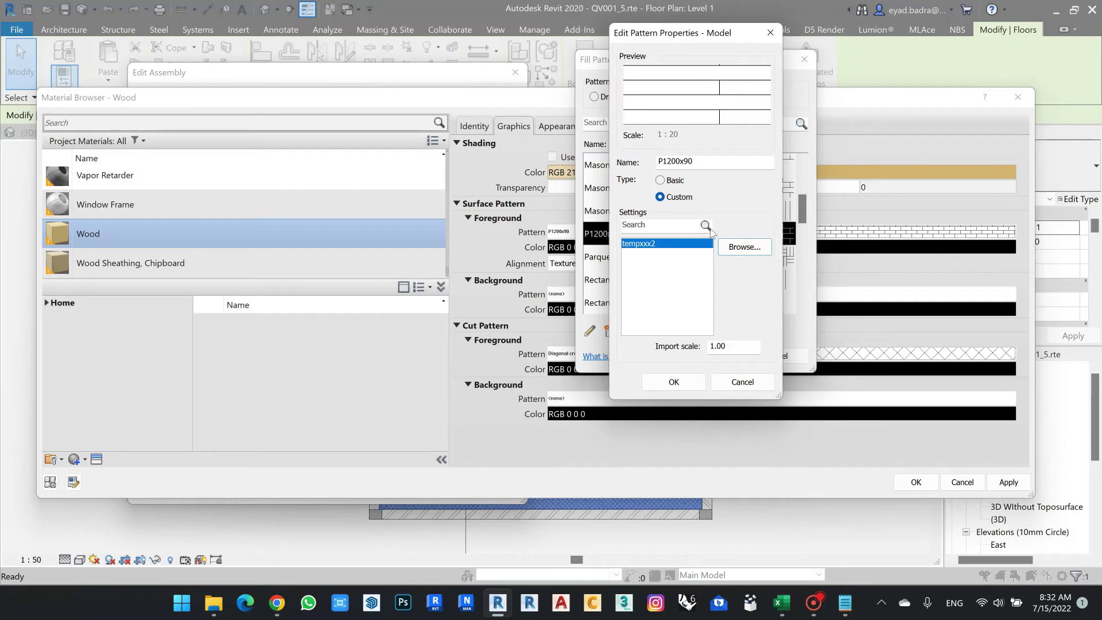
click(673, 381)
click(703, 351)
Step: Accept the Wood material, layer assembly and floor type P changes
click(916, 482)
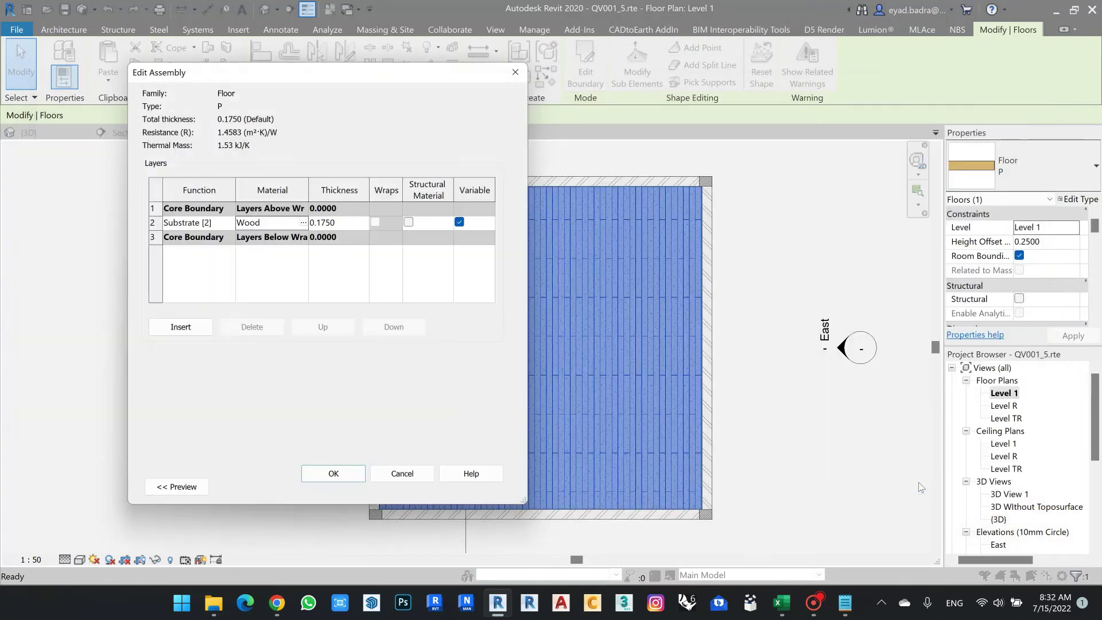
click(334, 477)
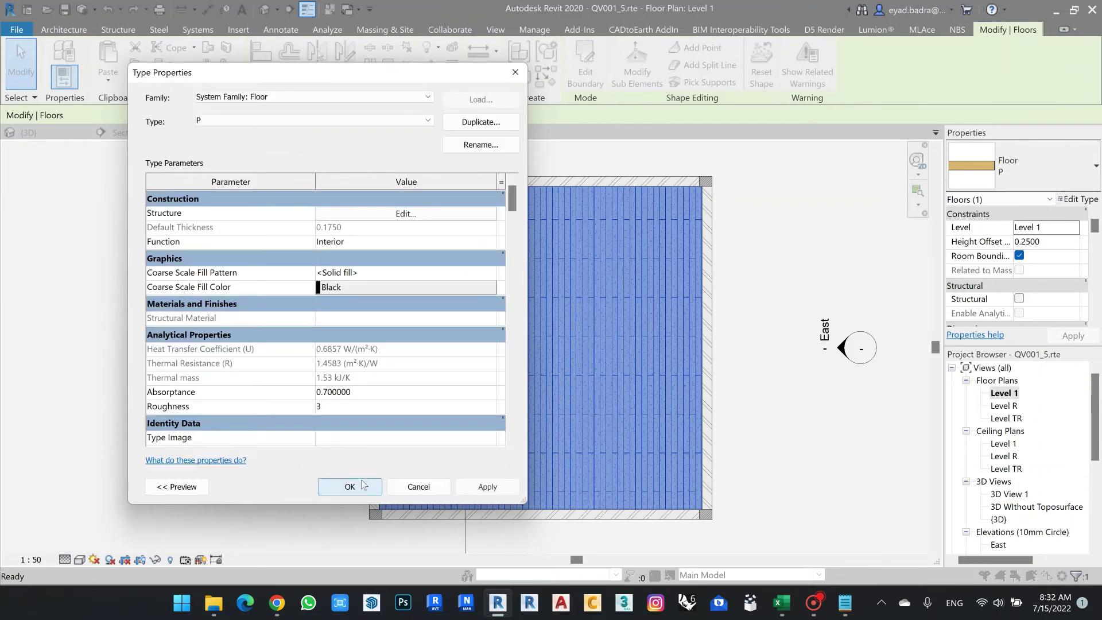
click(485, 486)
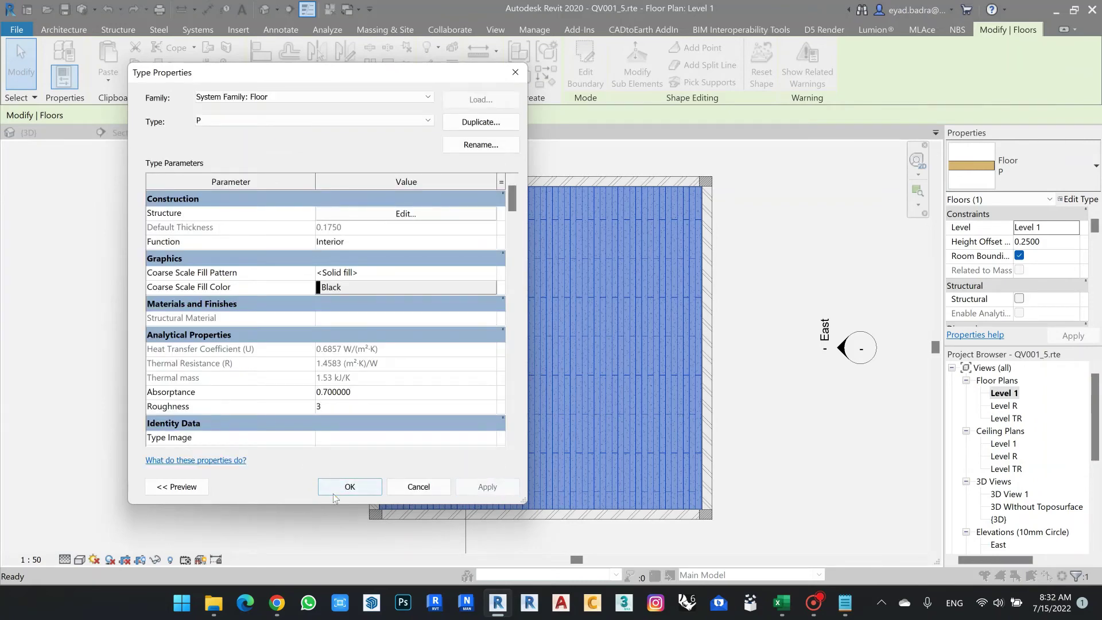
key(Return)
Step: Deselect the floor and zoom around the Level 1 plan to inspect the staggered planks
click(768, 270)
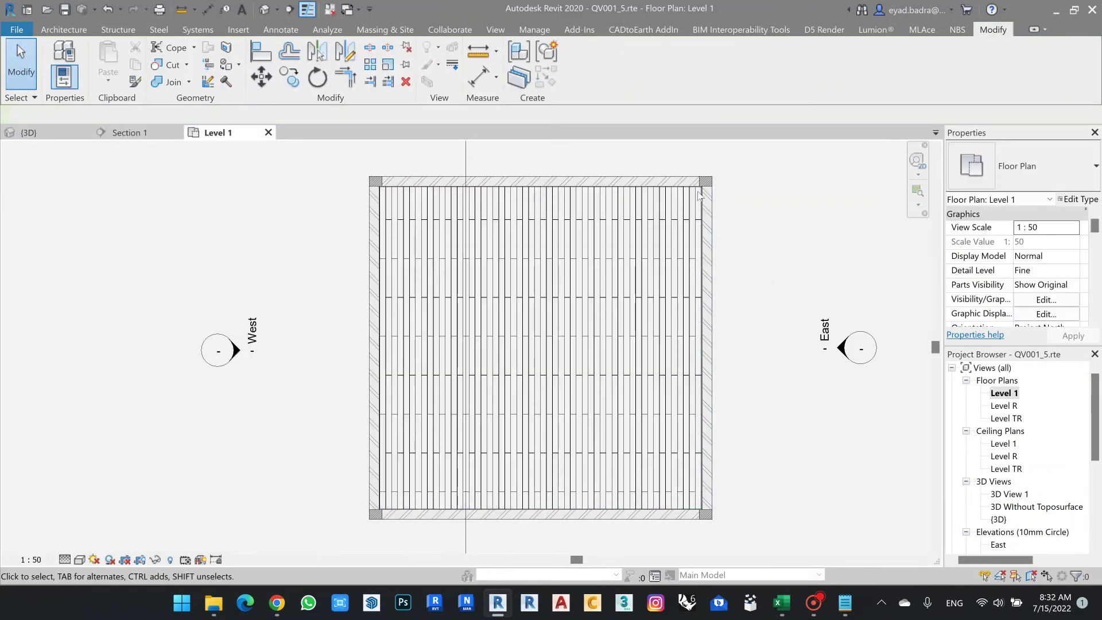
scroll(686, 218, up, 3)
scroll(684, 219, up, 3)
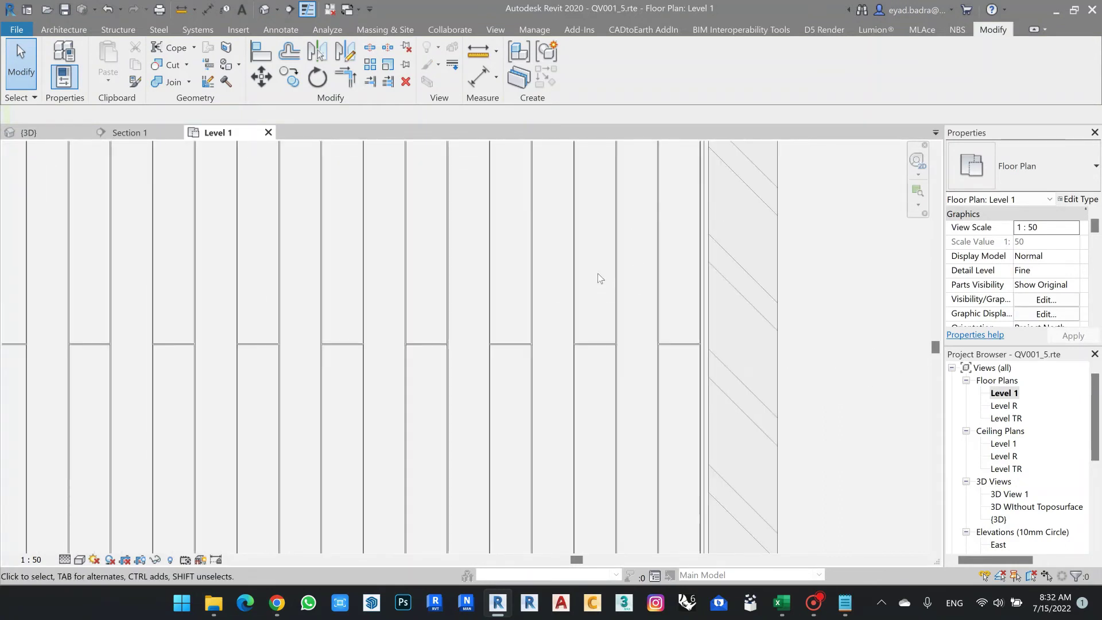
scroll(597, 281, down, 2)
scroll(573, 238, up, 3)
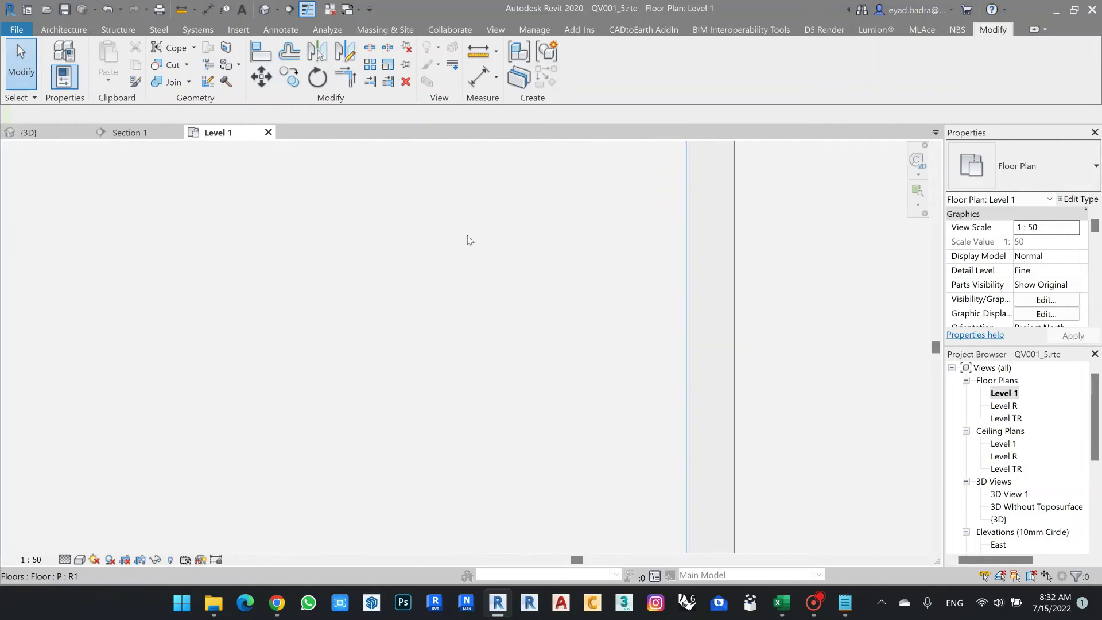
scroll(517, 240, up, 1)
scroll(540, 231, down, 2)
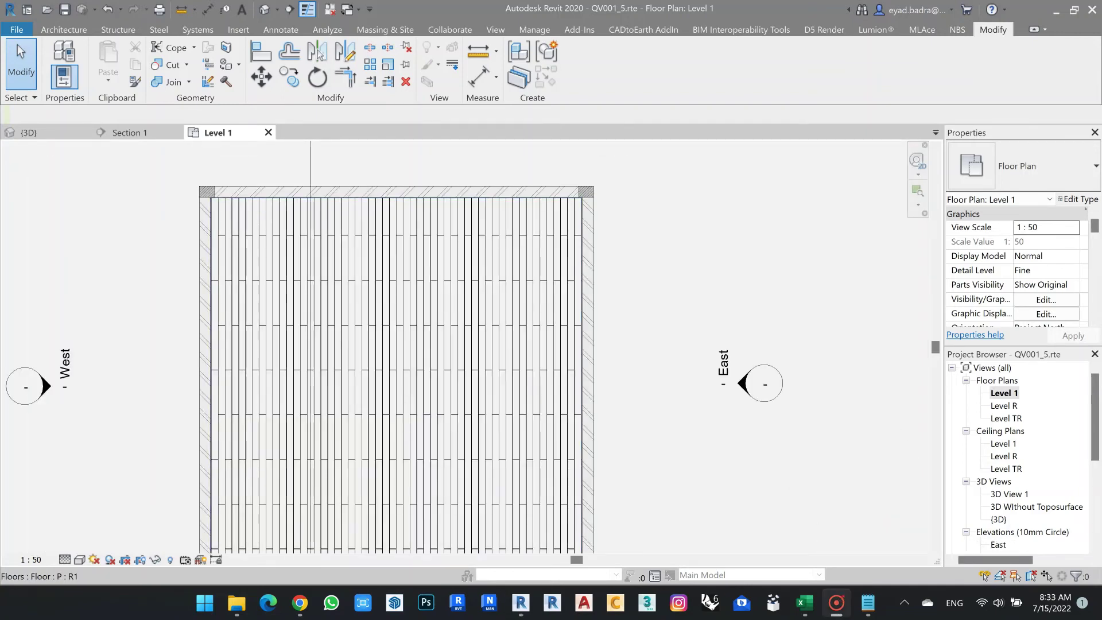
scroll(695, 252, down, 1)
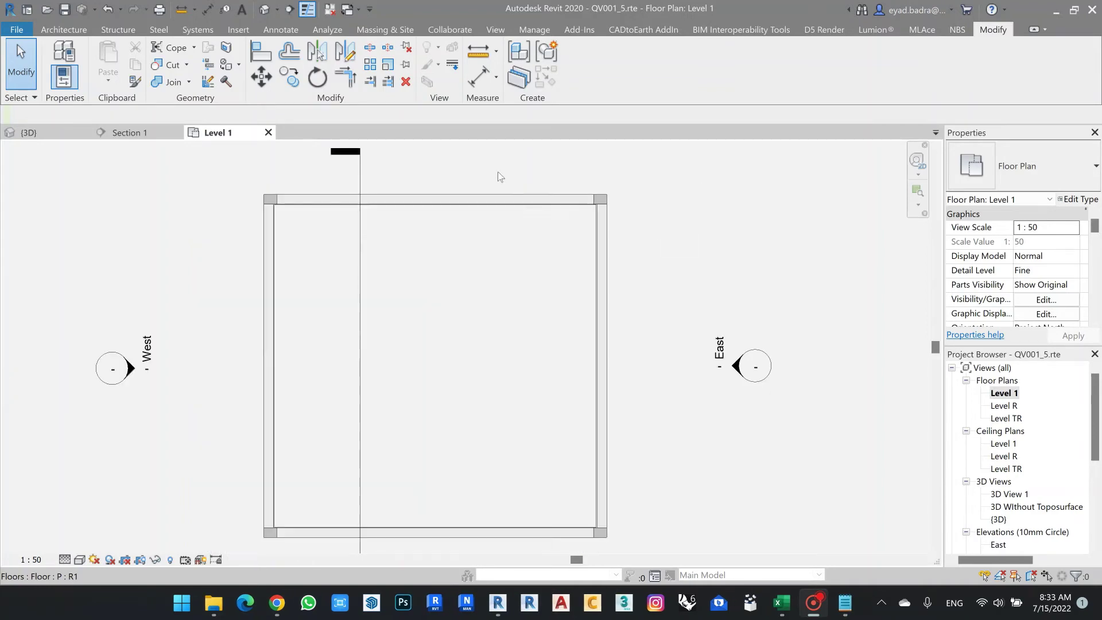
Step: Switch to the {3D} view and select the room's left brick wall
click(264, 9)
scroll(494, 241, down, 5)
scroll(424, 304, up, 8)
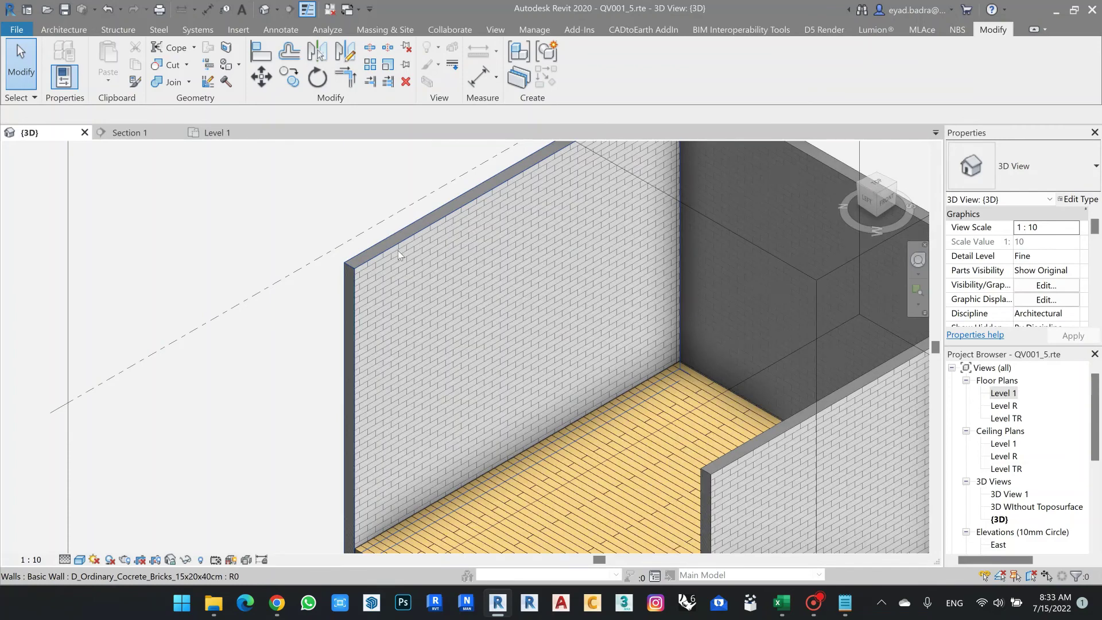
click(409, 256)
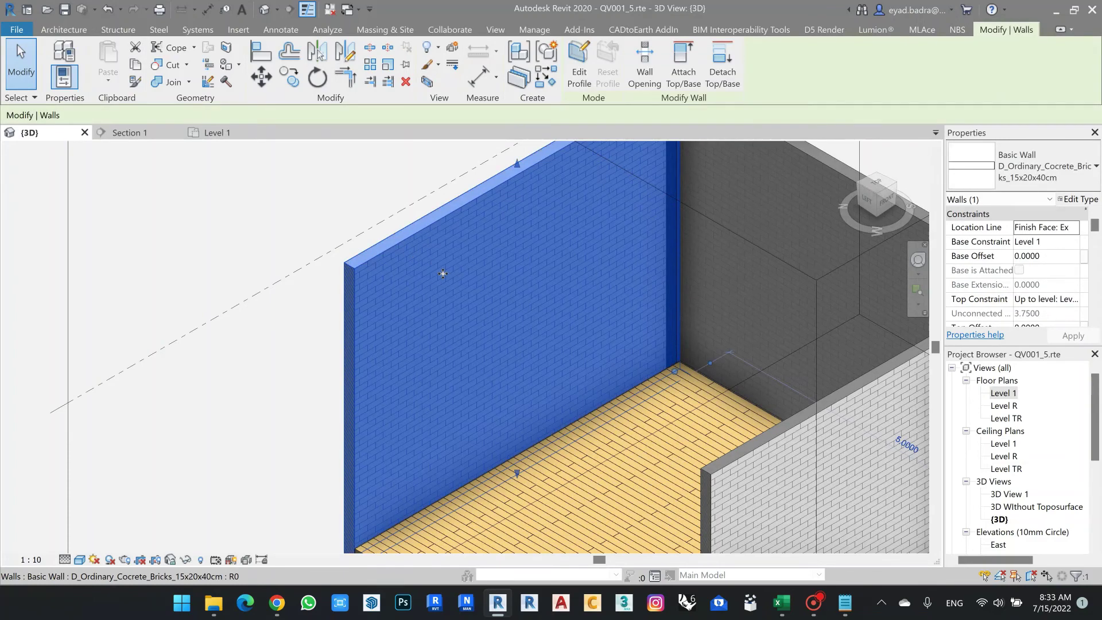
Step: From the wall type's structure, open the Concrete_Brick_20x20x40cm material's model fill pattern list
click(1077, 199)
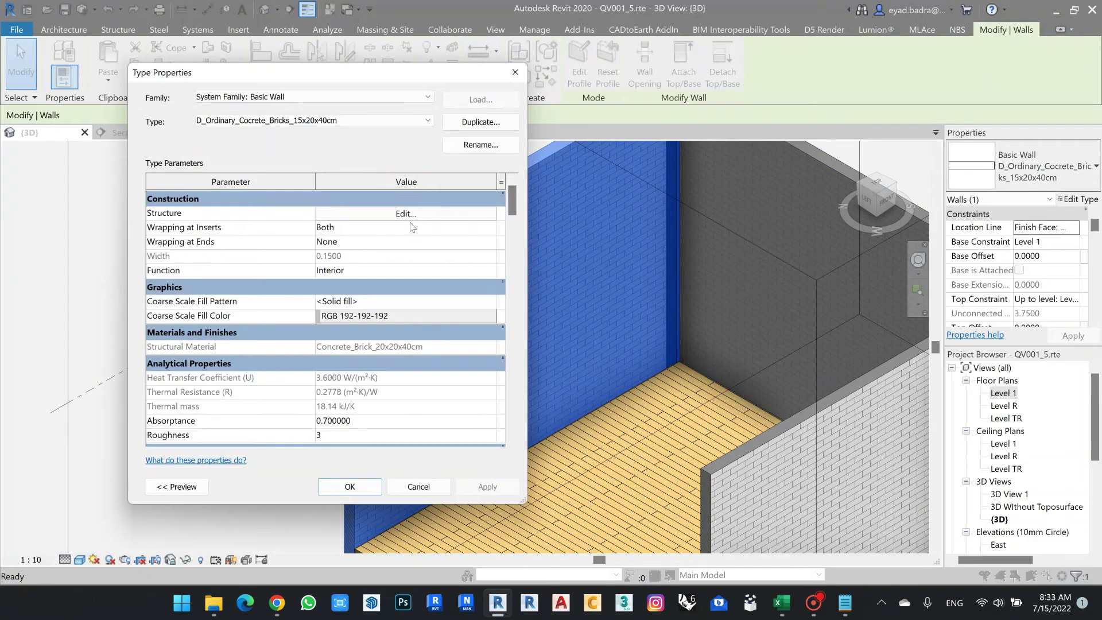
click(405, 214)
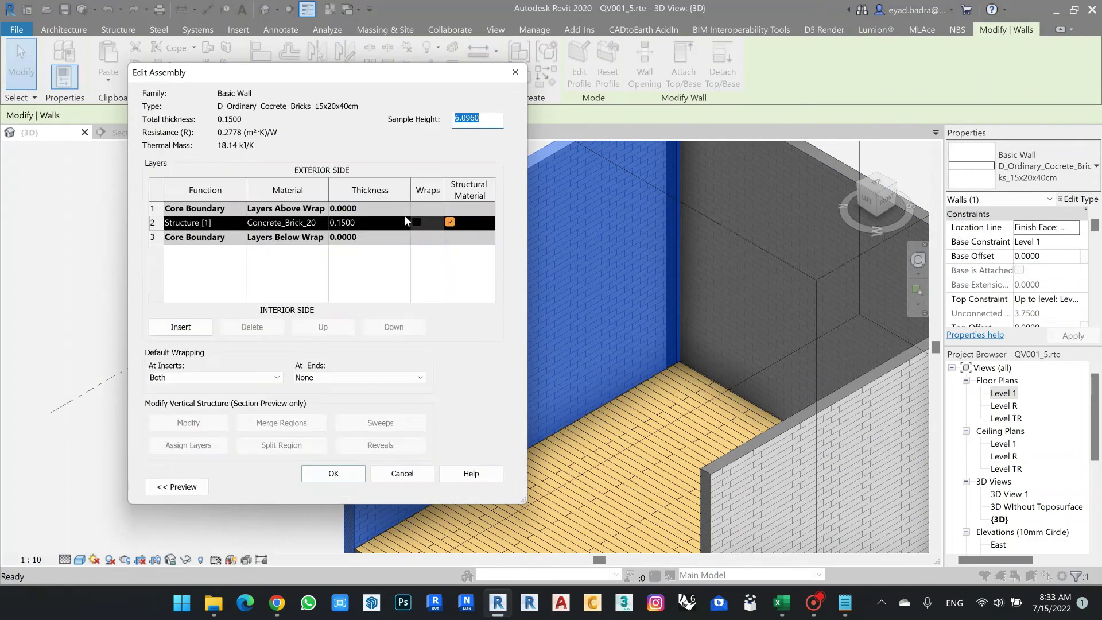
click(325, 224)
click(325, 223)
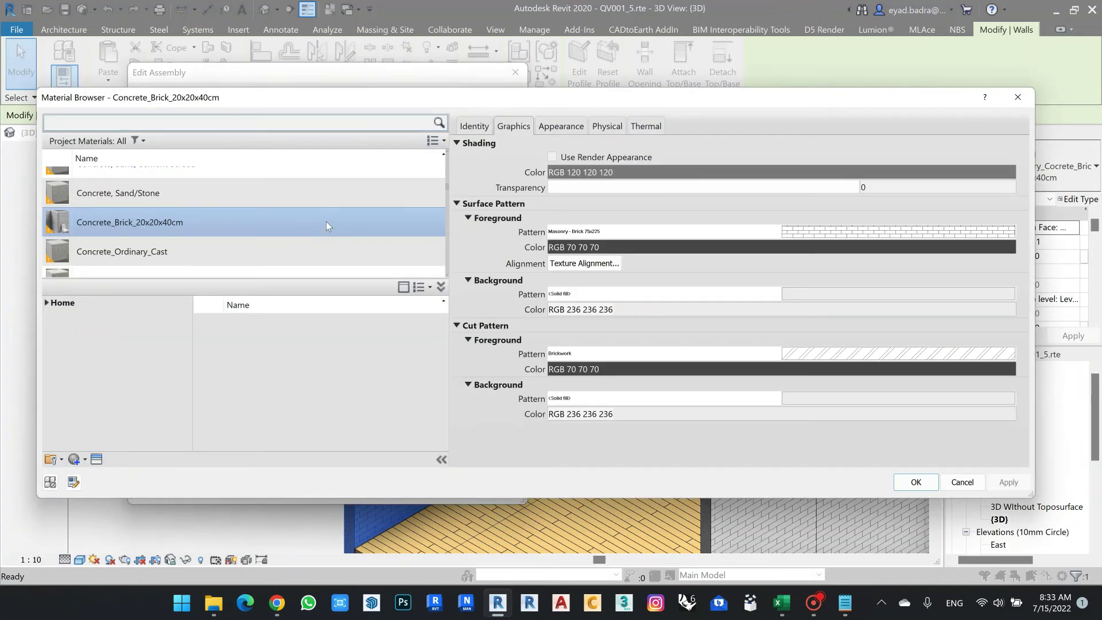
click(884, 232)
Step: Duplicate the Masonry - Brick 75x225 pattern as a new pattern named Brick200X400
scroll(674, 216, down, 1)
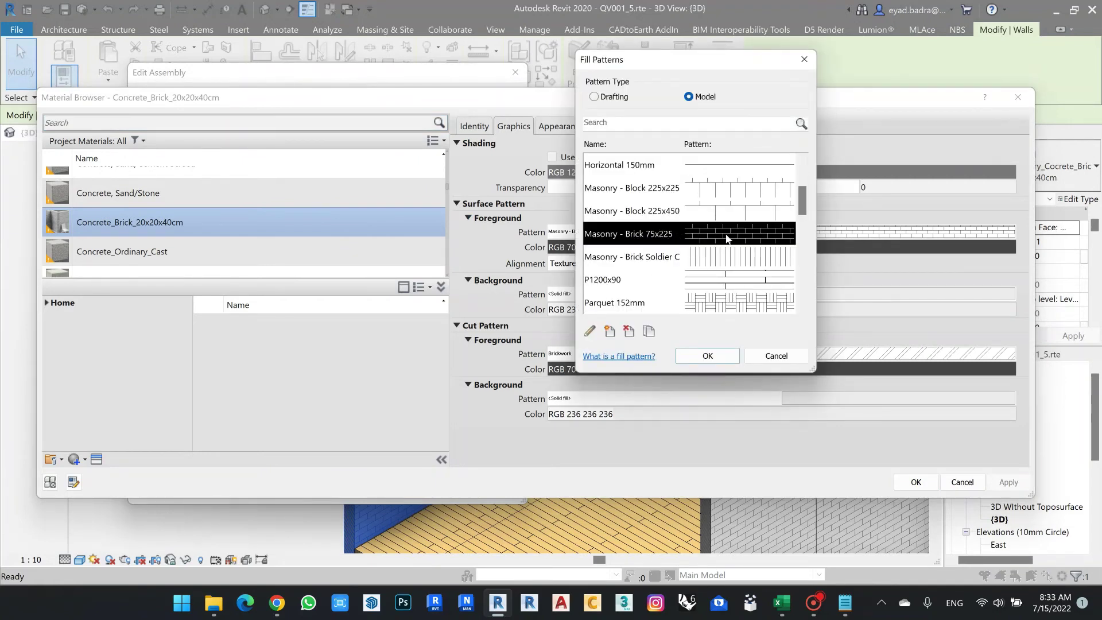
click(649, 331)
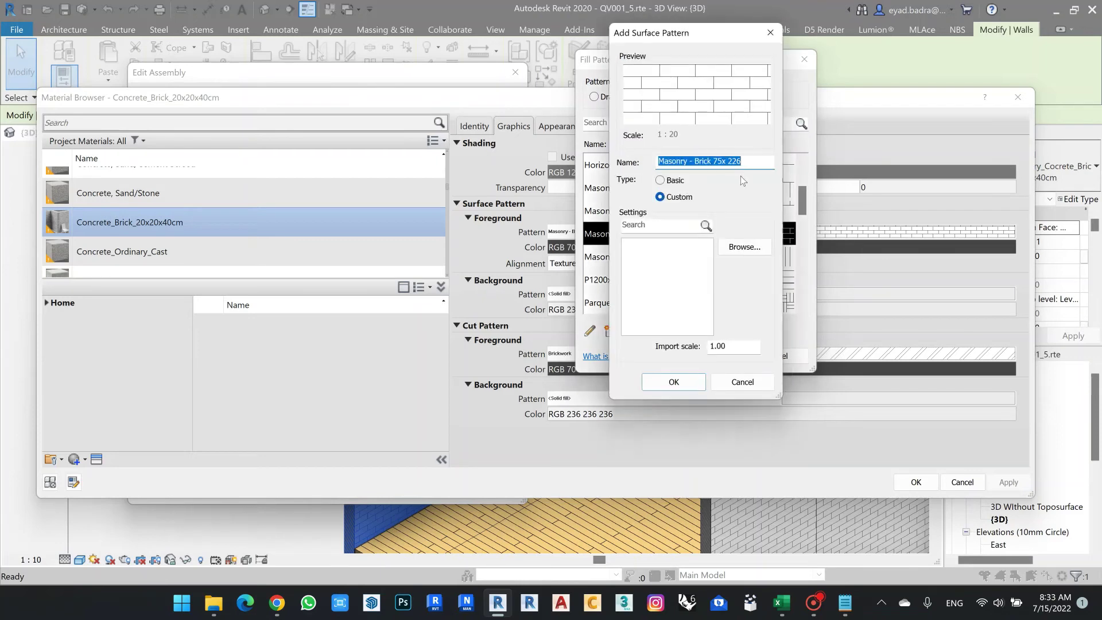
text(Br)
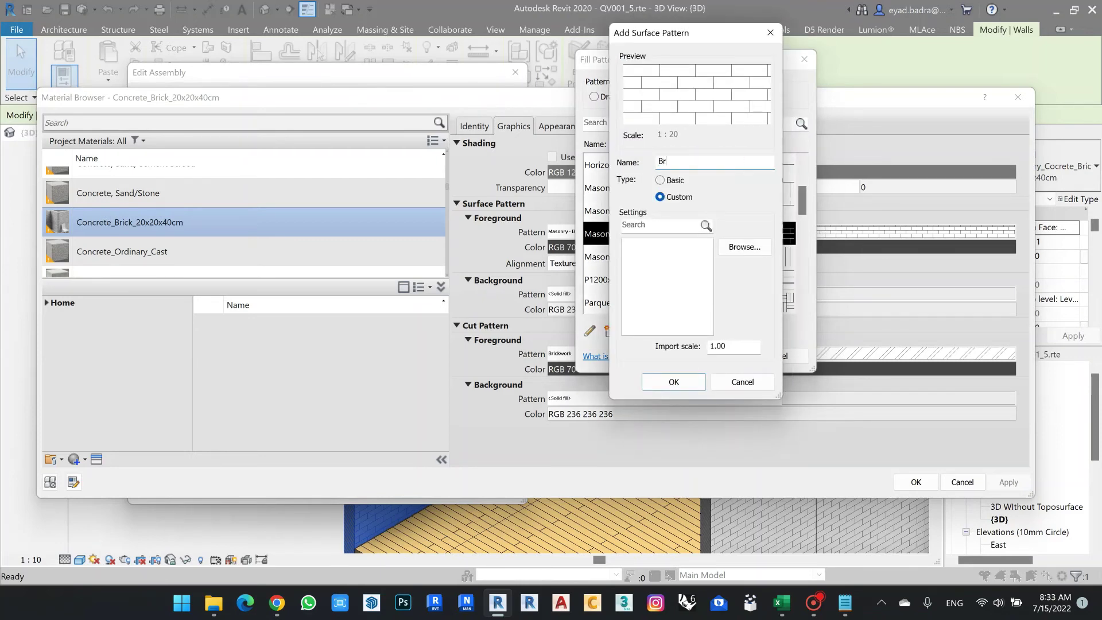
text(ick200X400)
click(674, 383)
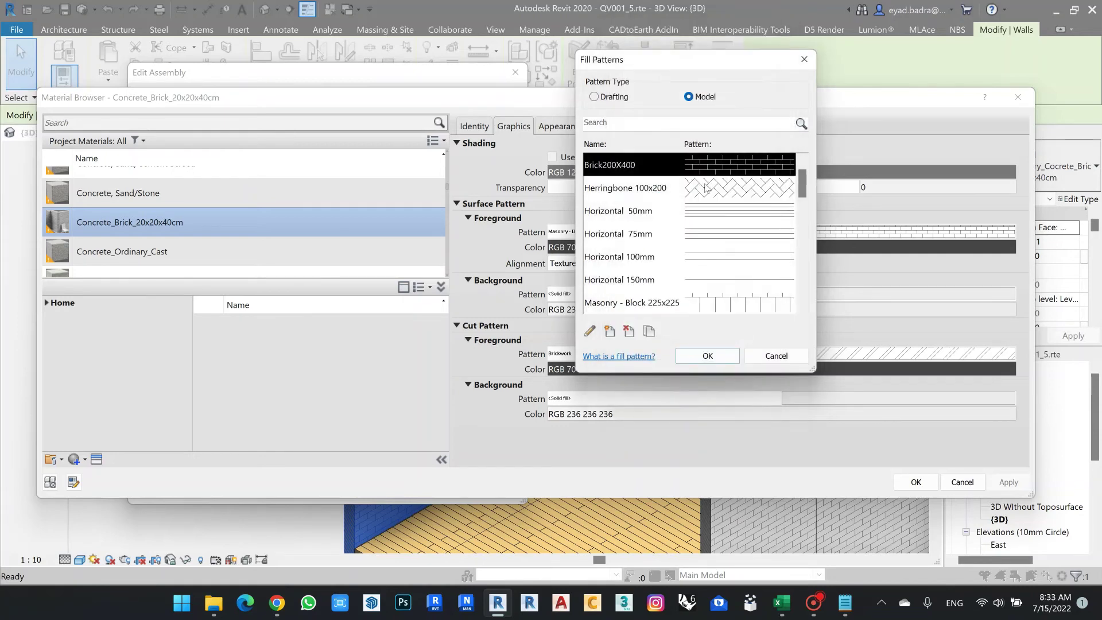
Step: In the hatch generator workbook, change F8's description size from 1200x90 to 400x200
click(781, 602)
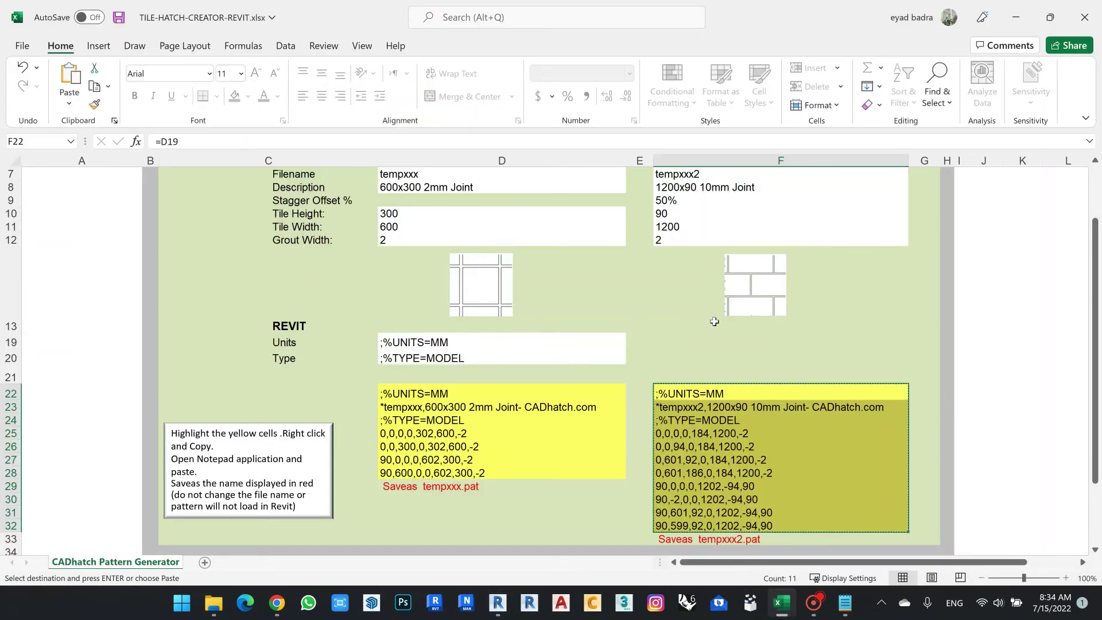
scroll(657, 288, down, 1)
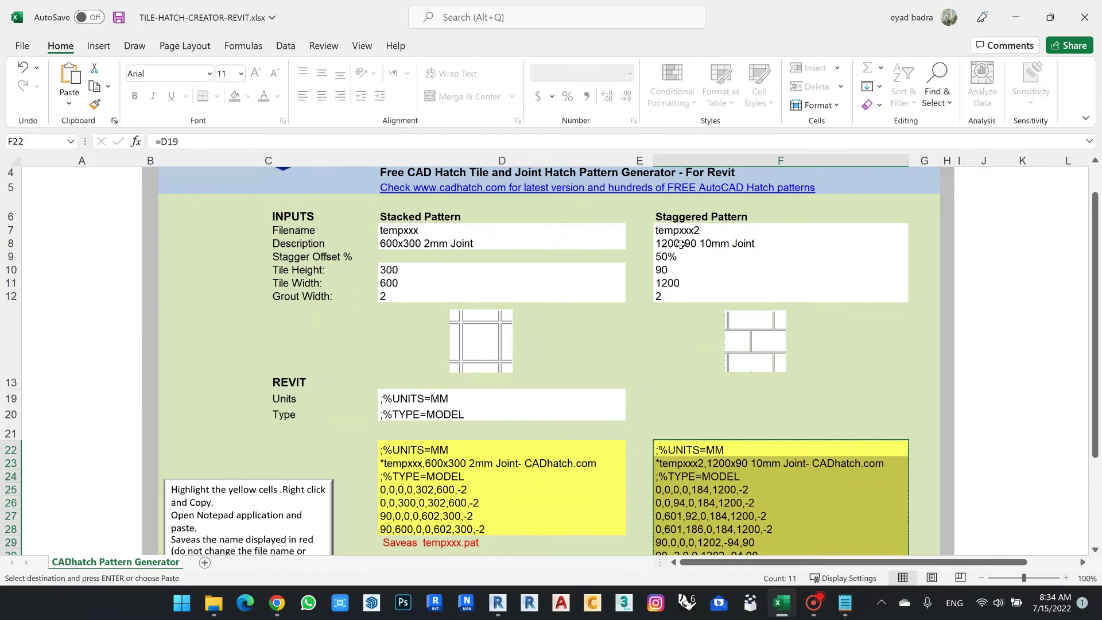
click(760, 247)
double_click(664, 246)
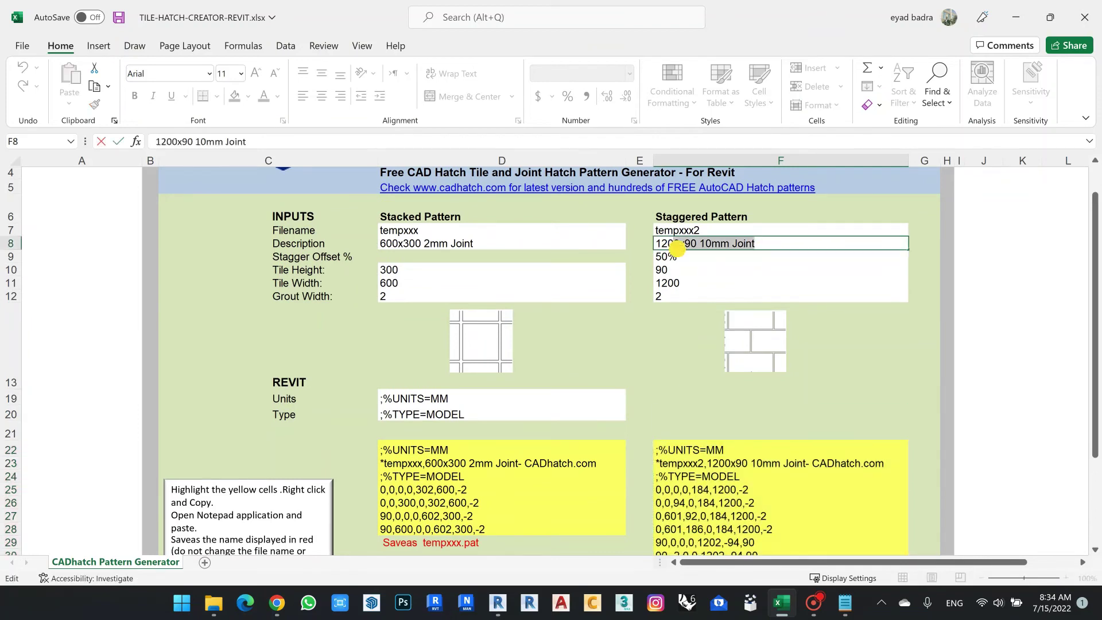
click(696, 245)
drag(696, 245, 650, 246)
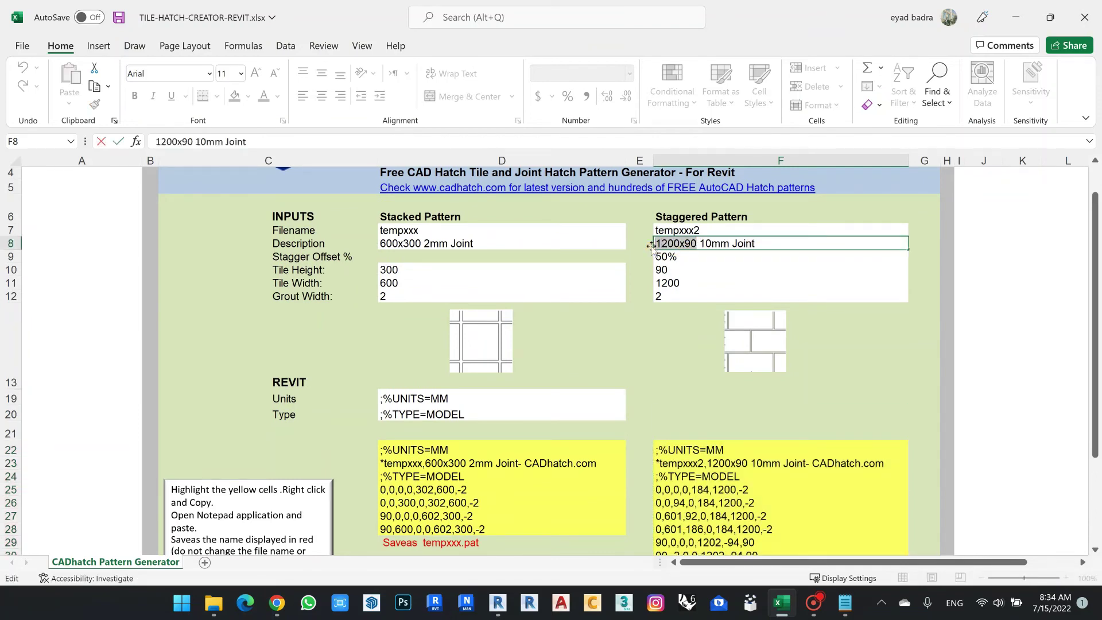
text(400x200)
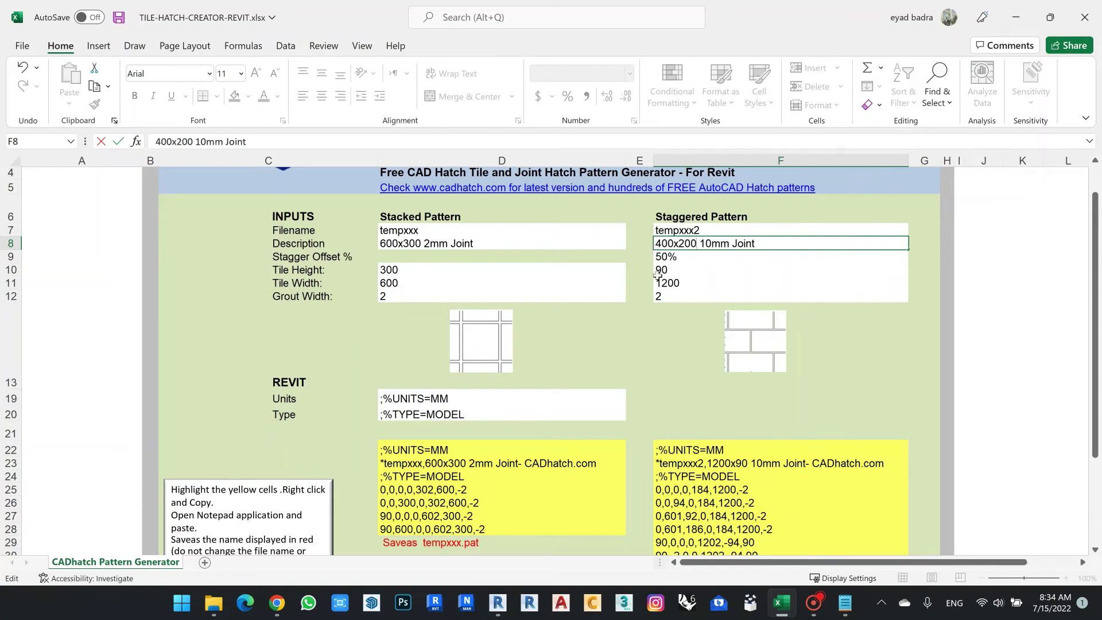
click(657, 270)
Step: Set tile height 200, width 400 and grout 10 mm, then select generated lines F22:F32
double_click(657, 270)
text(200)
click(697, 284)
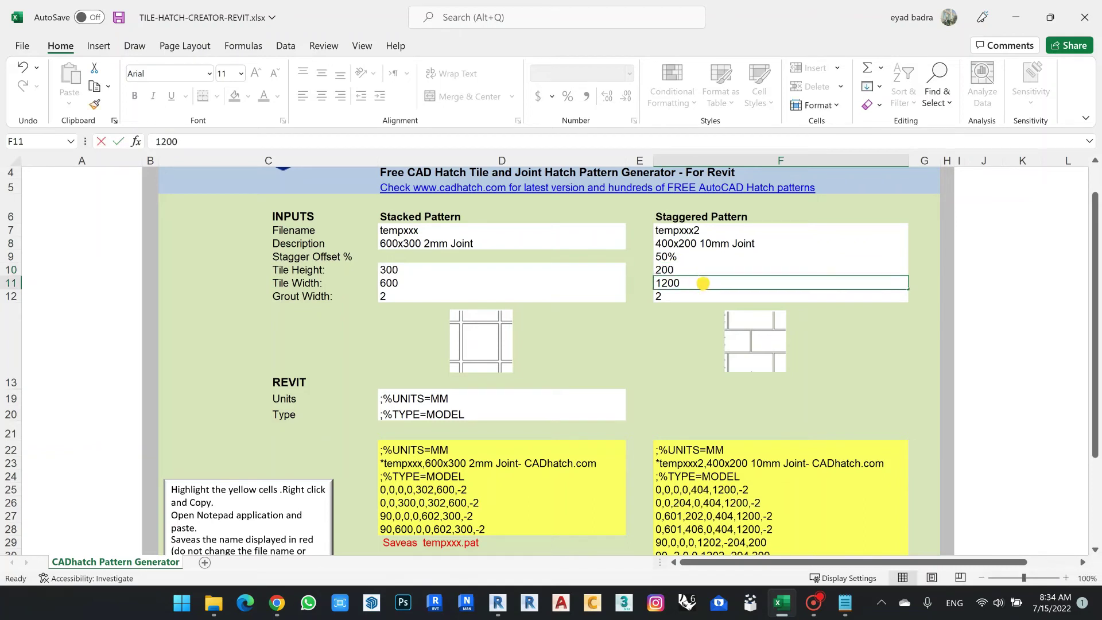
double_click(683, 283)
text(4)
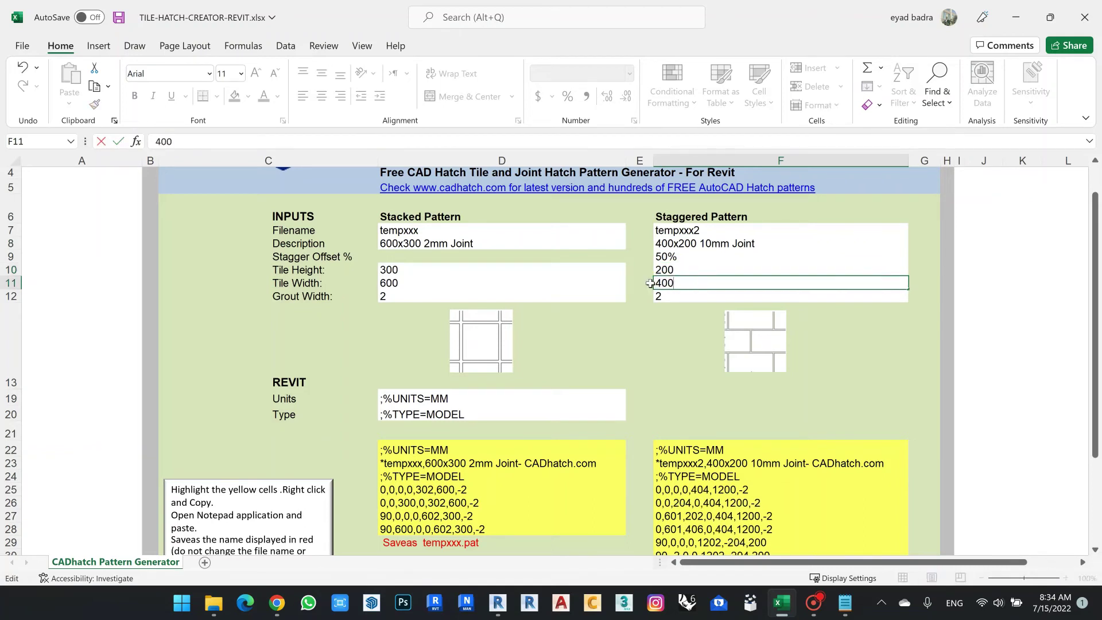
text(00)
click(700, 292)
double_click(700, 293)
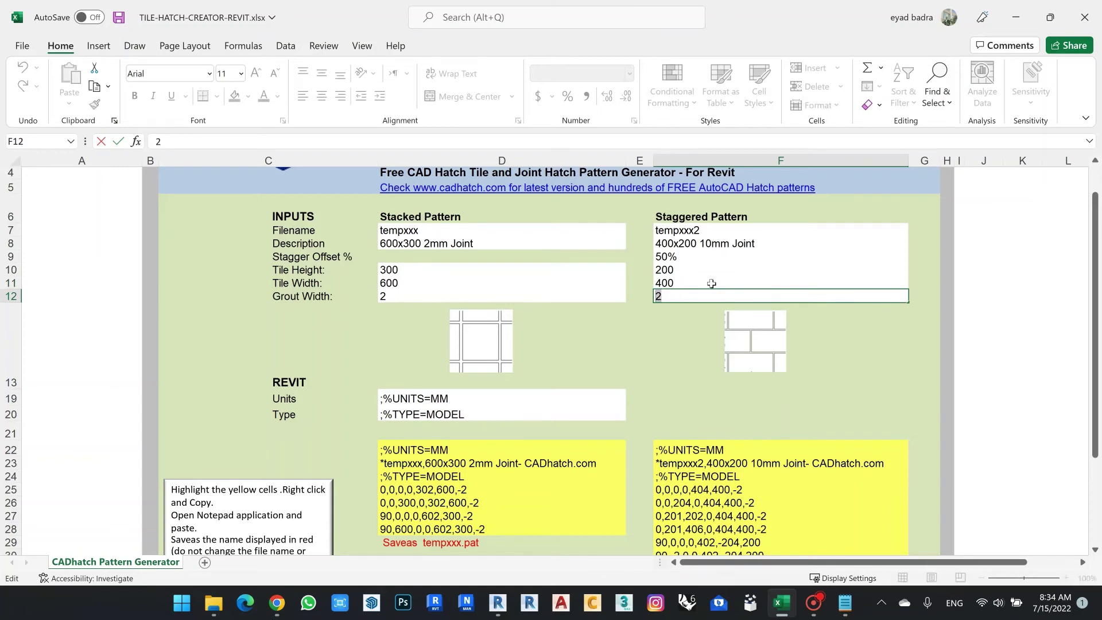
text(10)
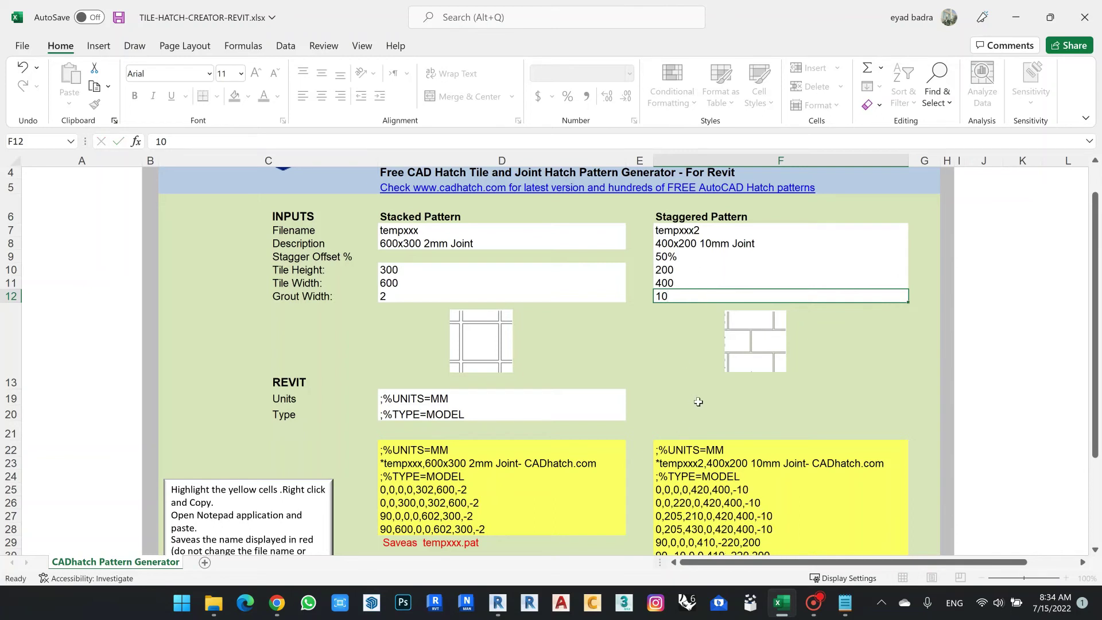
key(ctrl+Return)
scroll(685, 396, down, 1)
drag(684, 392, 701, 520)
Step: Paste the copied 400x200 pattern lines into Notepad and save as tempb2.pat on the Desktop
key(ctrl+c)
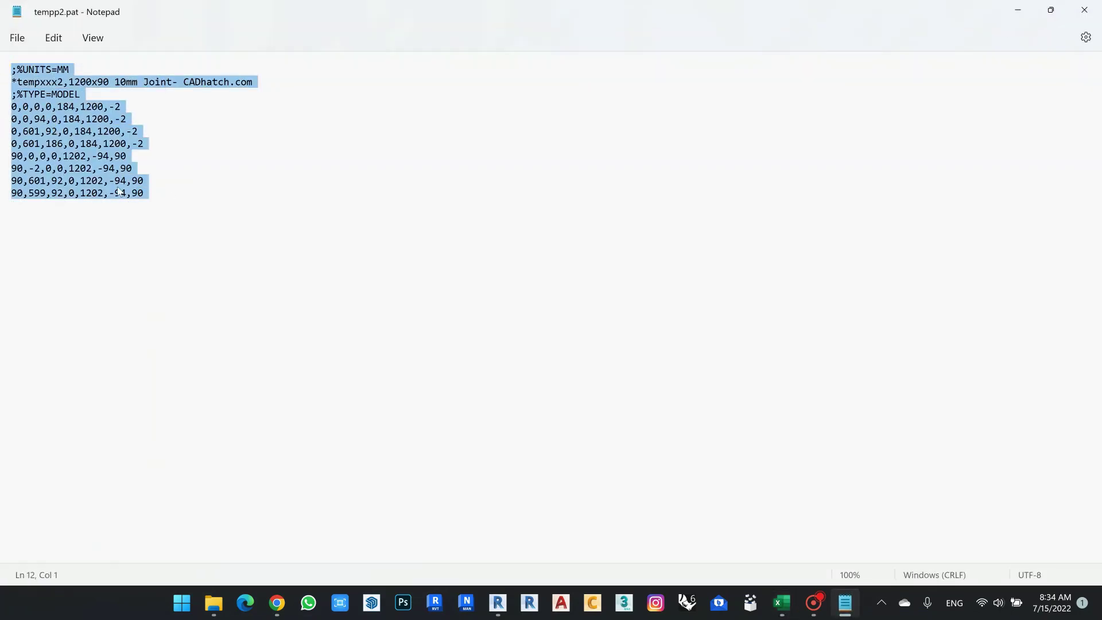
key(ctrl+v)
click(17, 37)
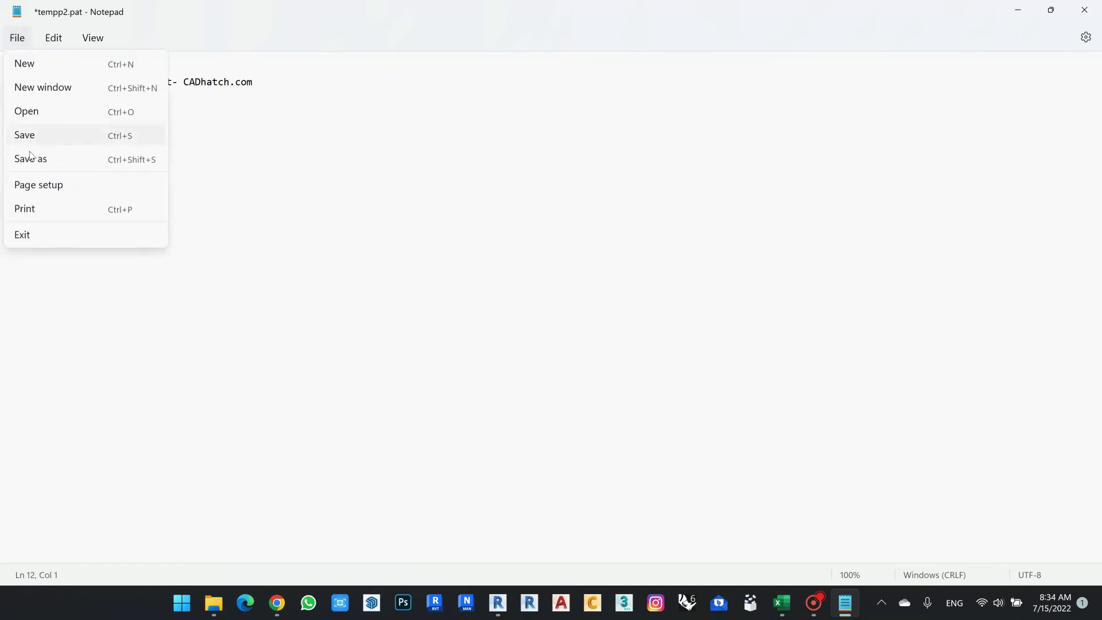
click(32, 157)
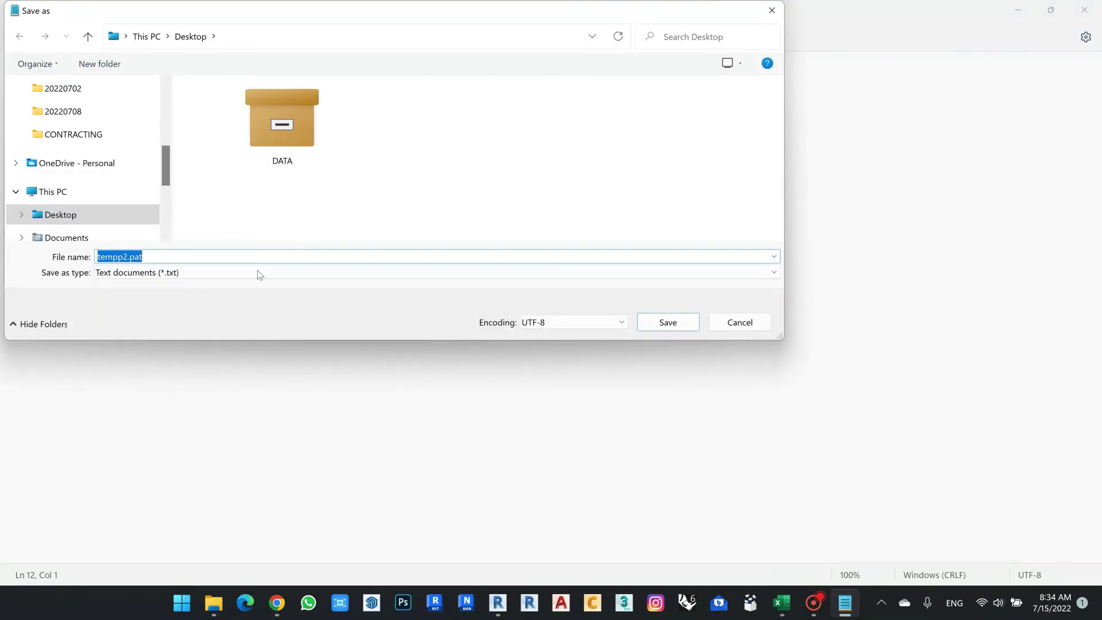
text(temp)
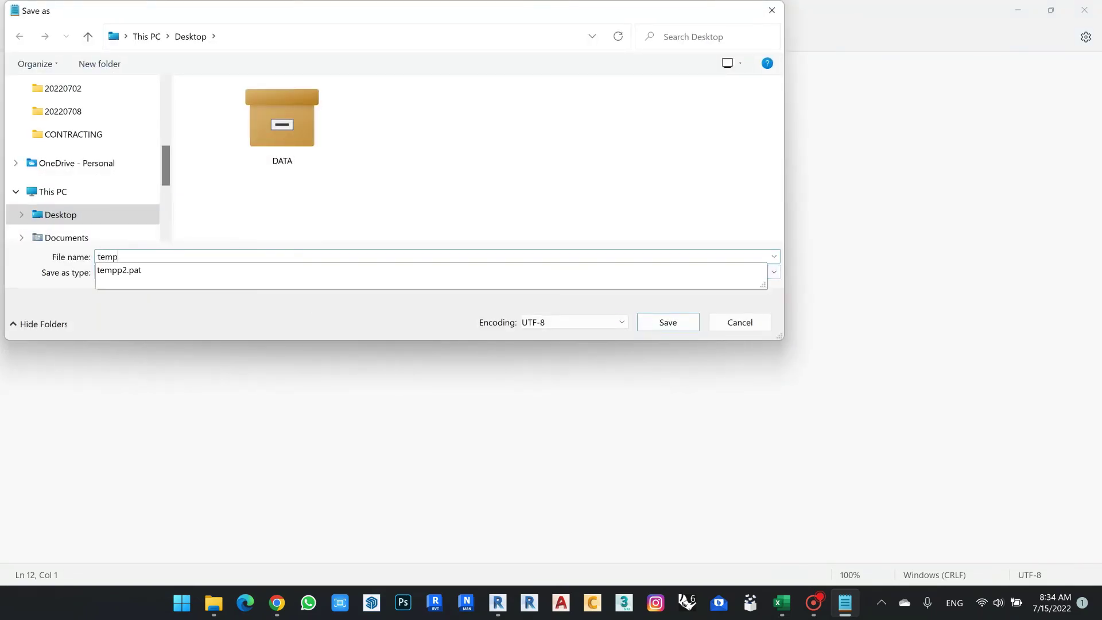
text(b2.pat)
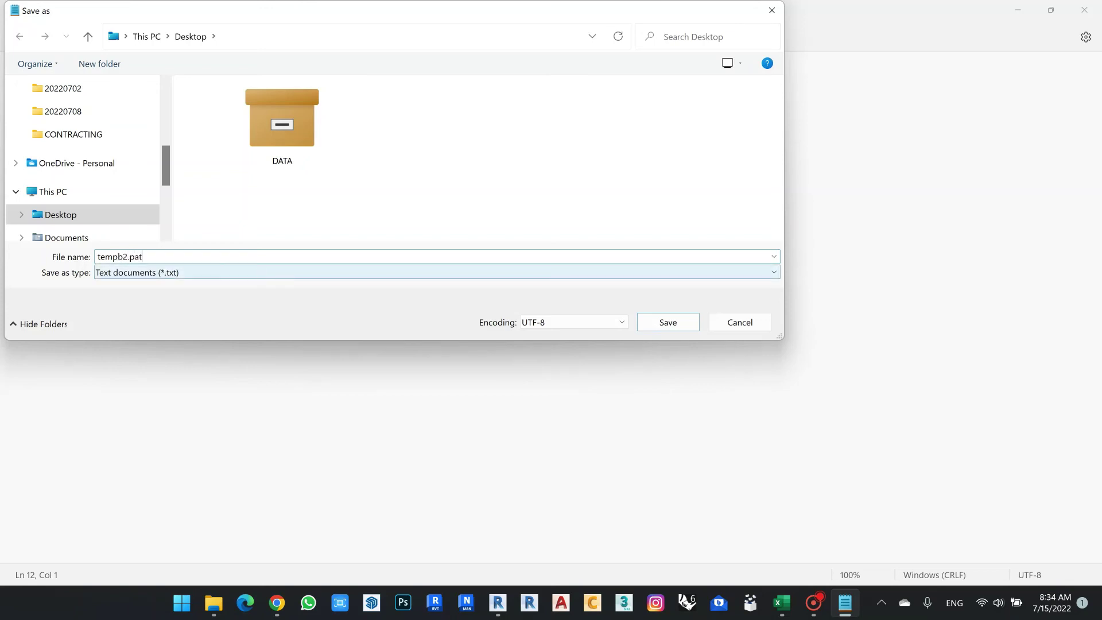
click(680, 322)
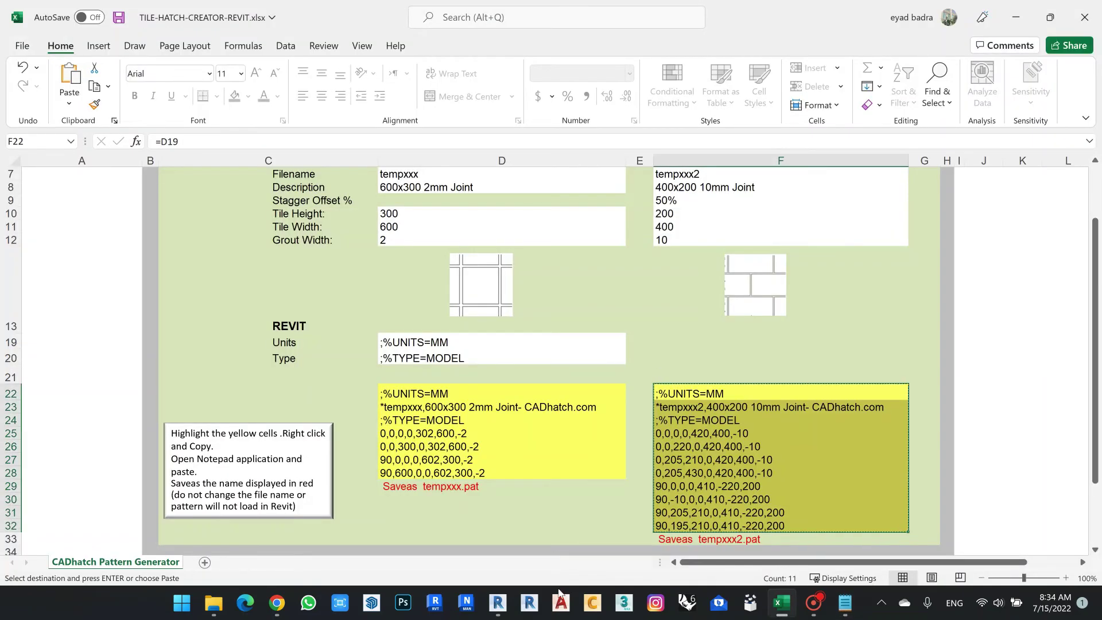
Step: Redefine the Brick200X400 fill pattern by importing it from tempb2.pat
click(498, 602)
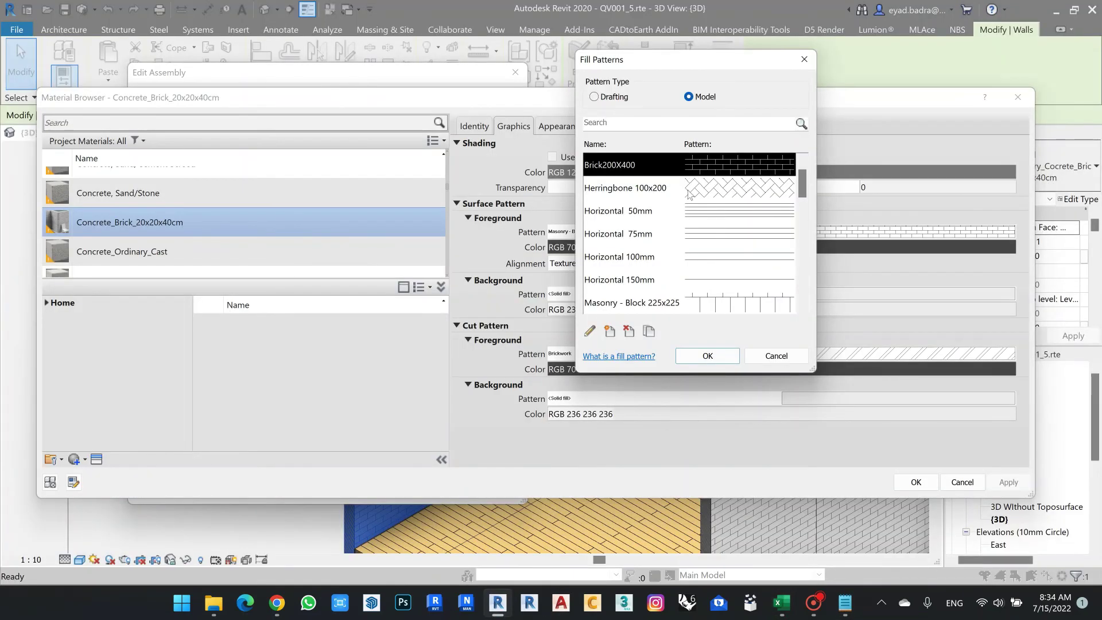
click(590, 331)
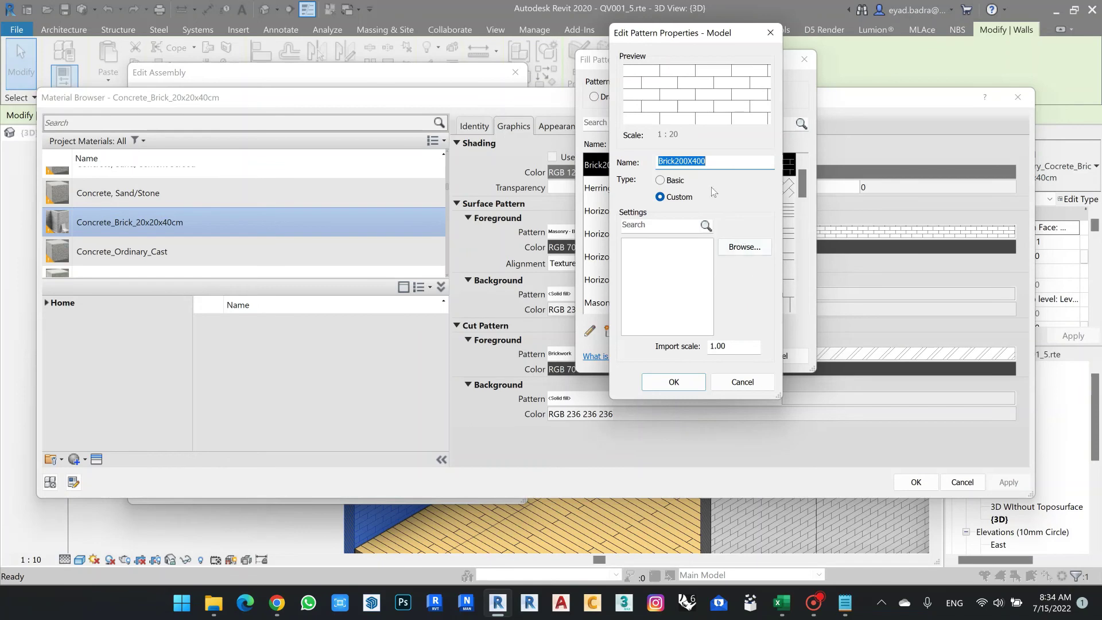
click(745, 247)
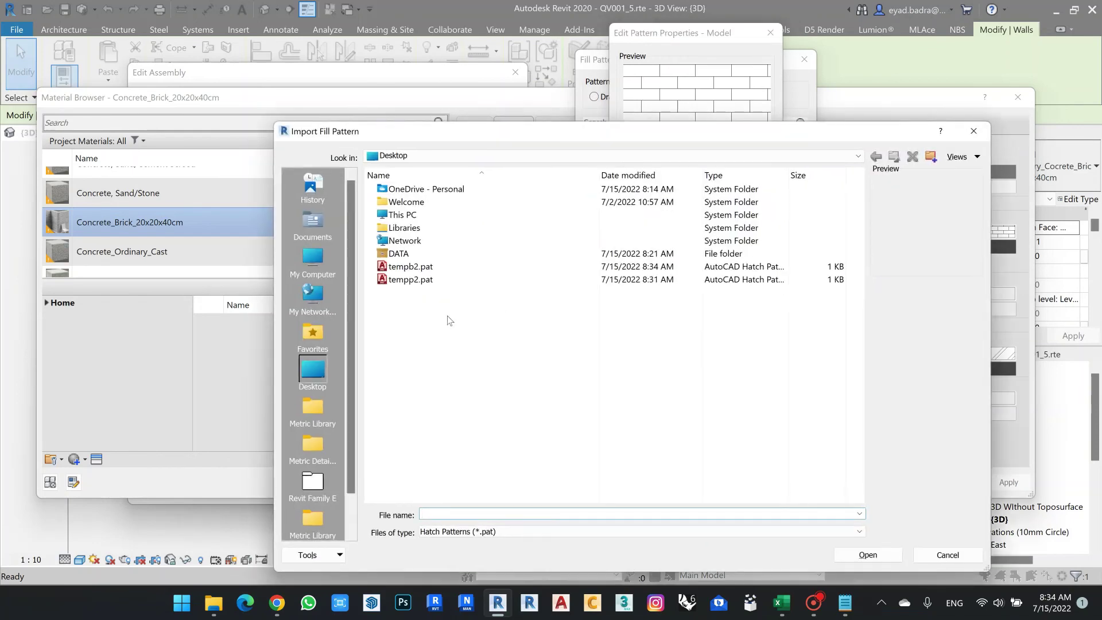
click(410, 266)
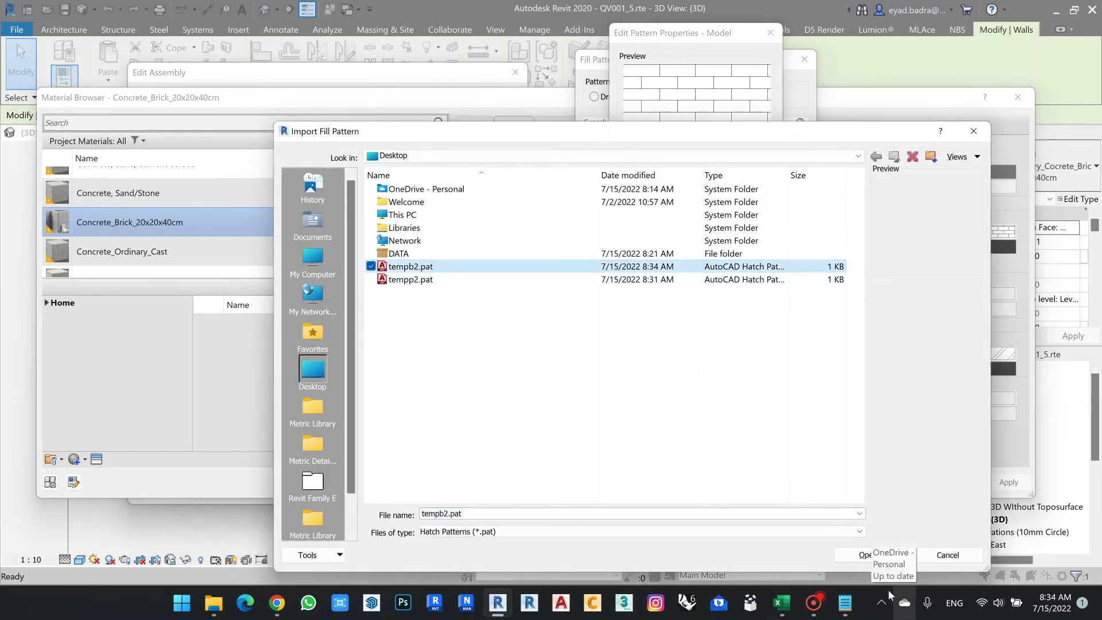
click(867, 555)
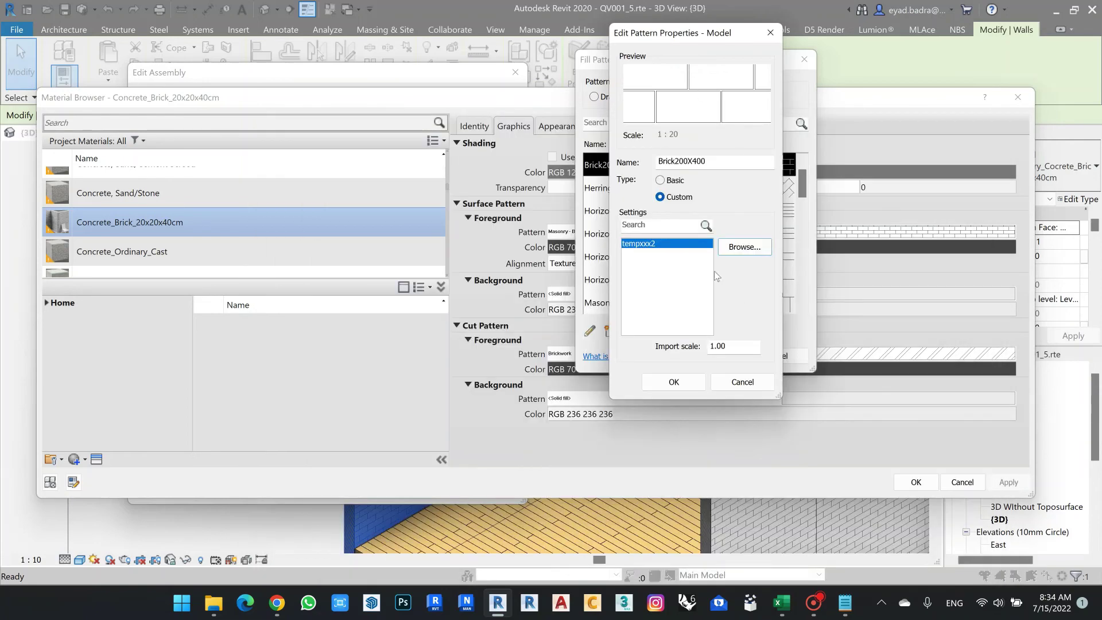
click(673, 381)
Step: Apply Brick200X400 as the material's surface pattern and confirm the wall layer structure
click(711, 356)
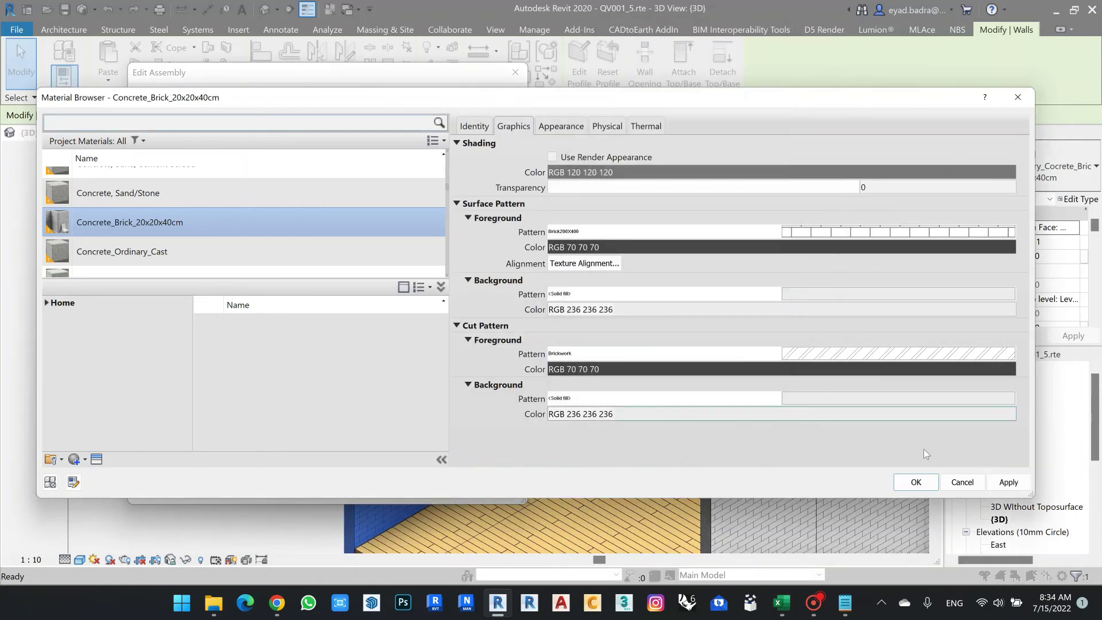
click(999, 485)
click(915, 482)
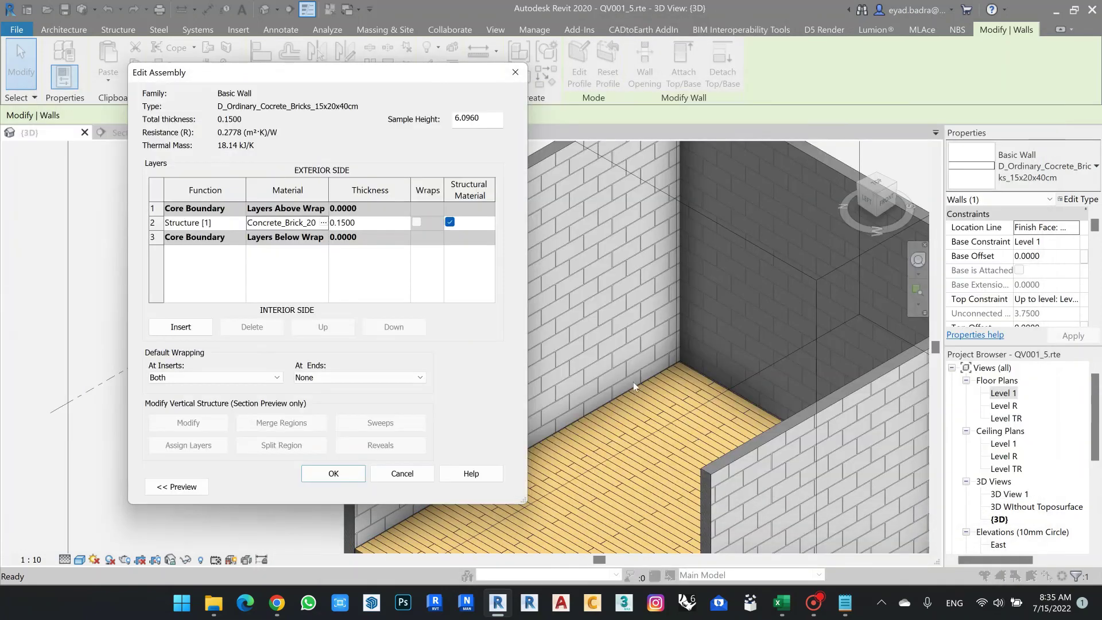
click(333, 473)
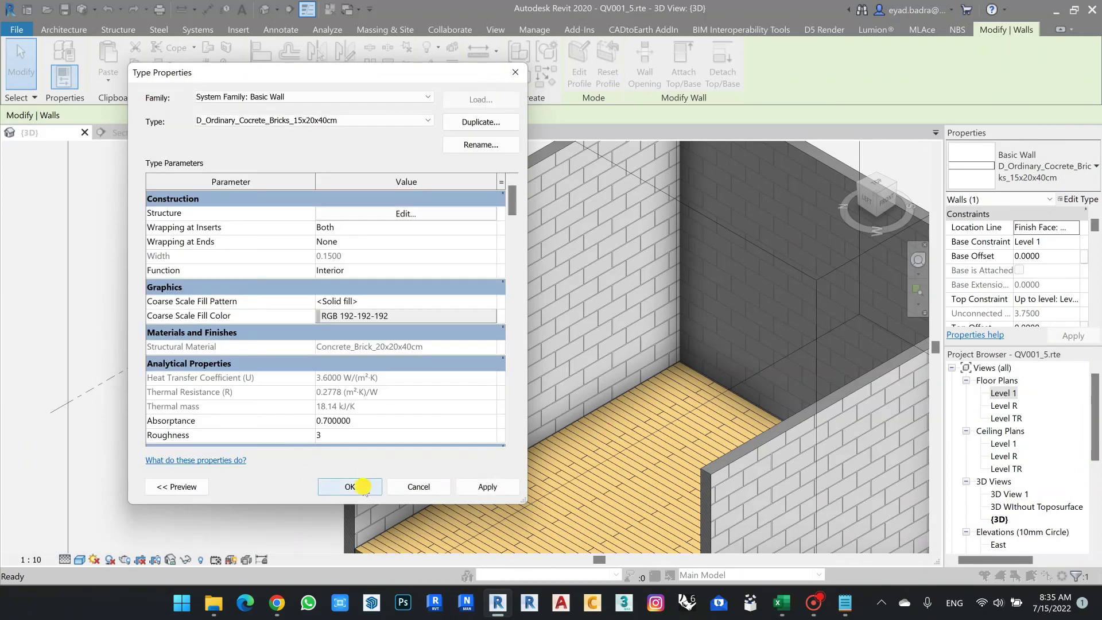
Step: Confirm the wall type properties, deselect the wall, and zoom in on the staggered 400x200 brick
click(387, 486)
scroll(332, 195, up, 3)
click(332, 195)
scroll(436, 252, up, 3)
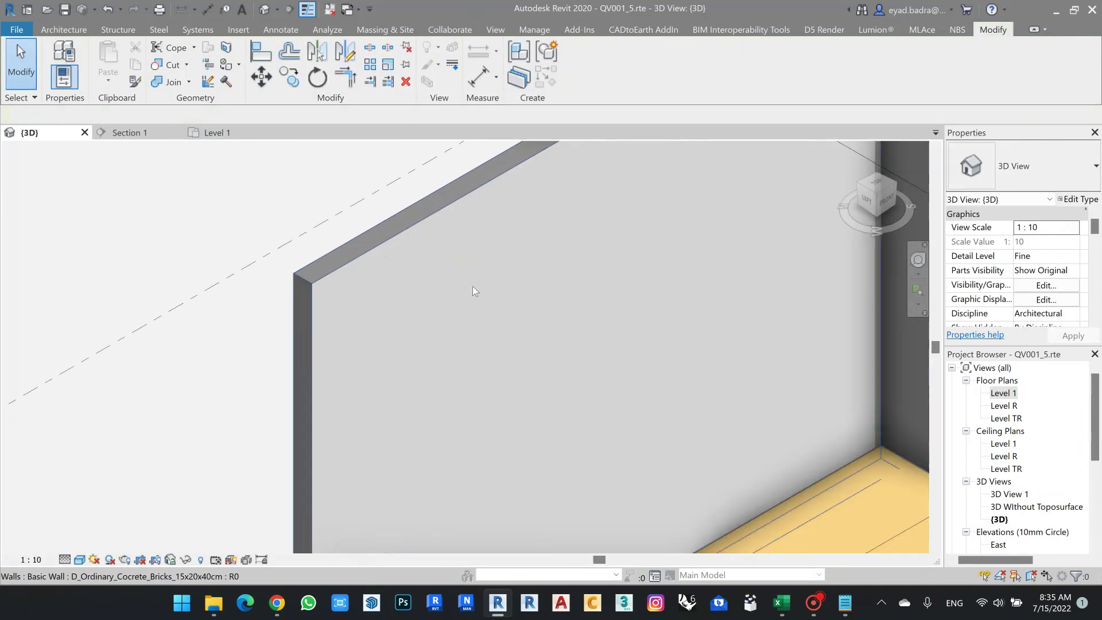
scroll(455, 276, up, 2)
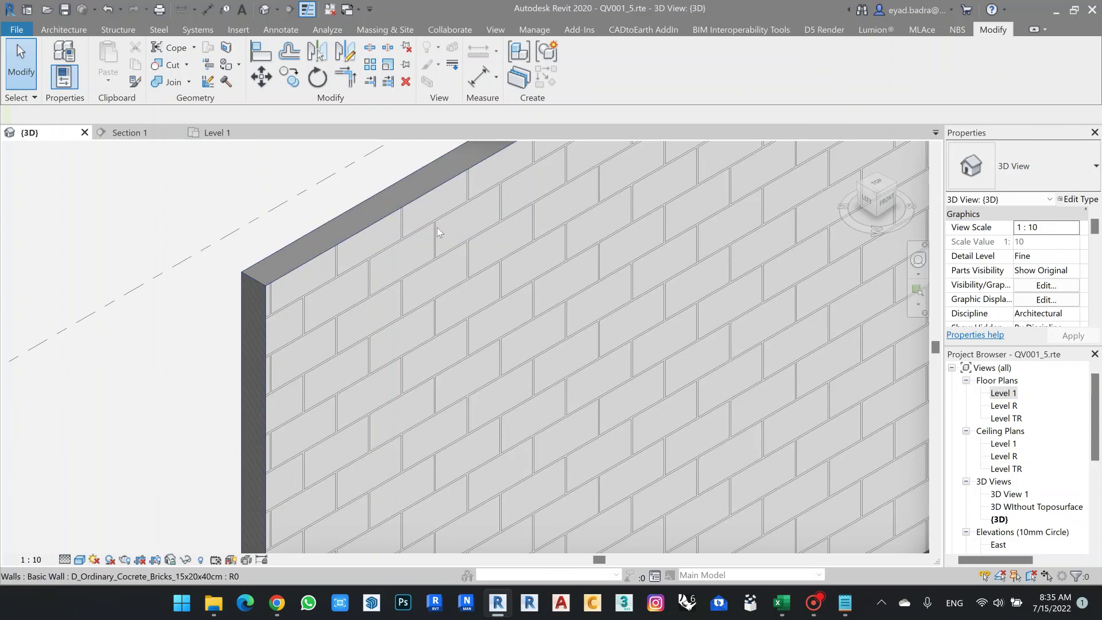
scroll(484, 263, down, 4)
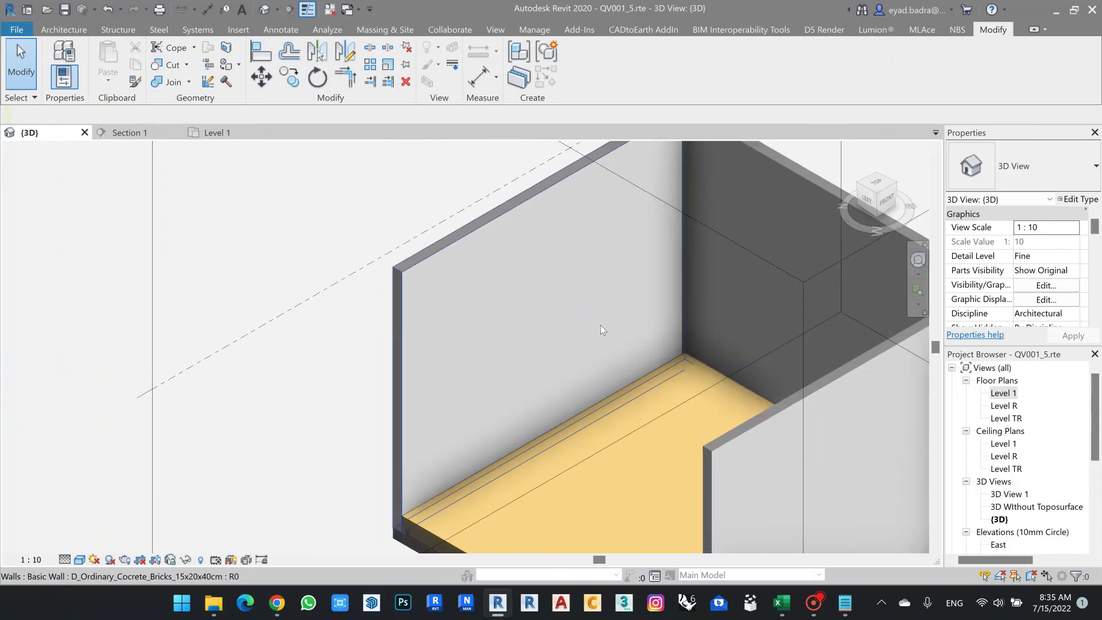
scroll(479, 253, up, 2)
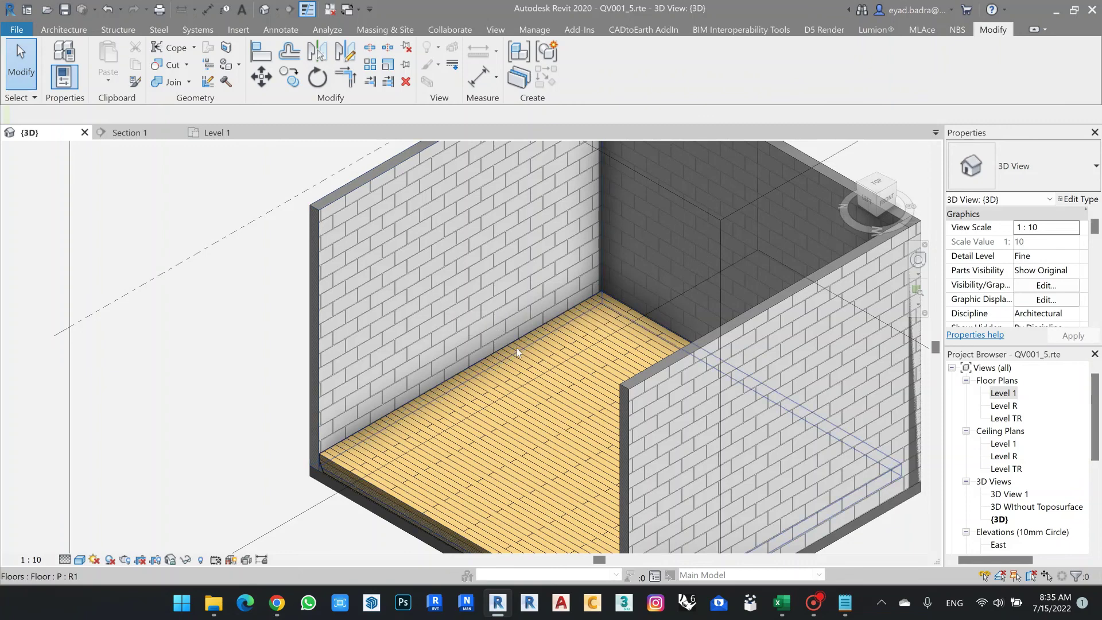
Step: Scroll through the CADhatch sheet reviewing the stacked 600x300 2mm and staggered 400x200 10mm definitions
click(782, 612)
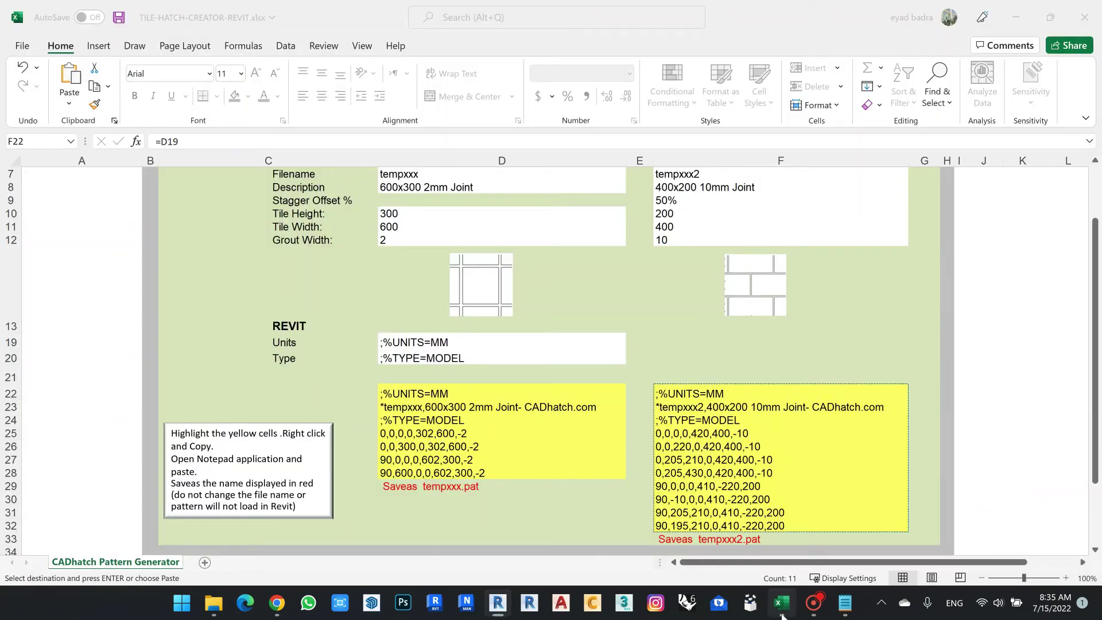
scroll(397, 286, up, 2)
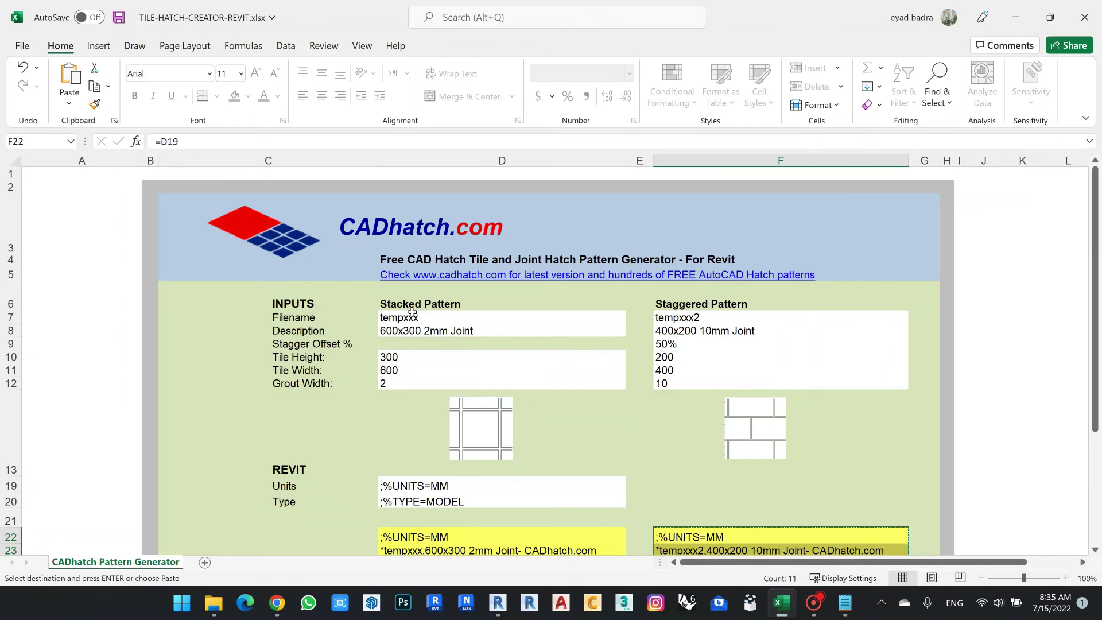
scroll(425, 281, down, 1)
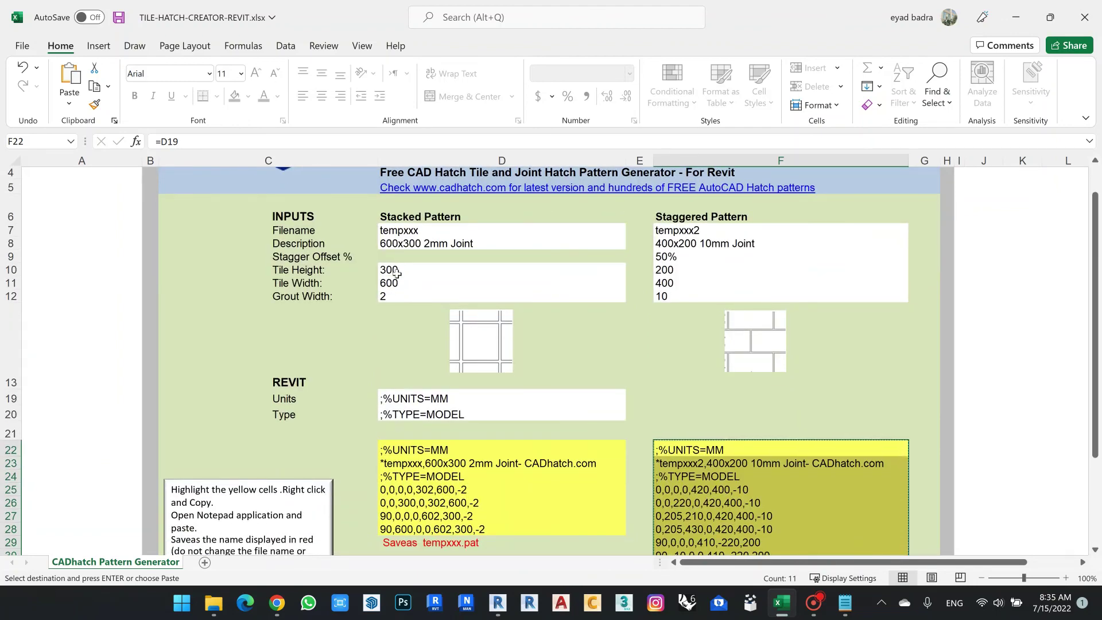
scroll(394, 269, down, 1)
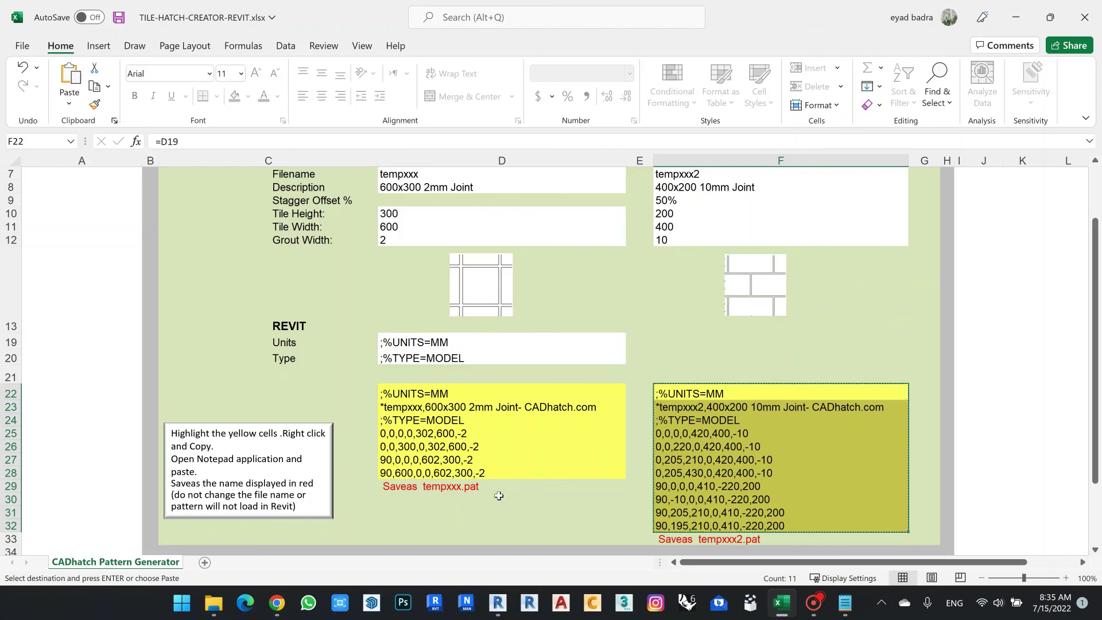
Step: Minimize Excel, then zoom, pan and orbit Revit's 3D room to view the brick walls and plank floor
click(1015, 17)
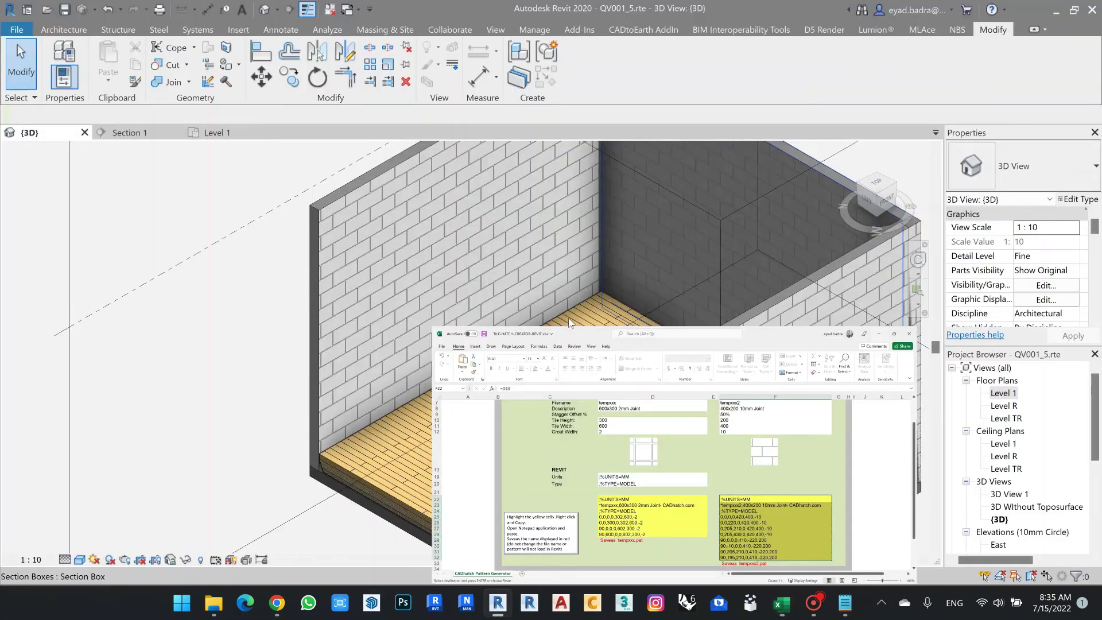
scroll(255, 283, down, 3)
scroll(265, 284, up, 2)
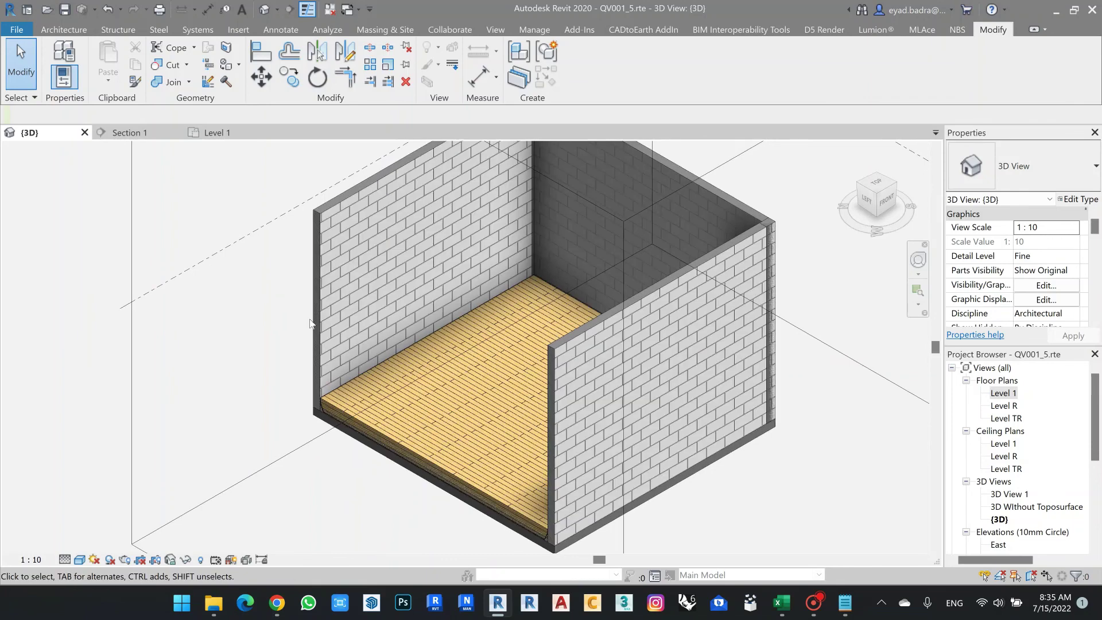
scroll(254, 418, up, 3)
scroll(253, 418, down, 1)
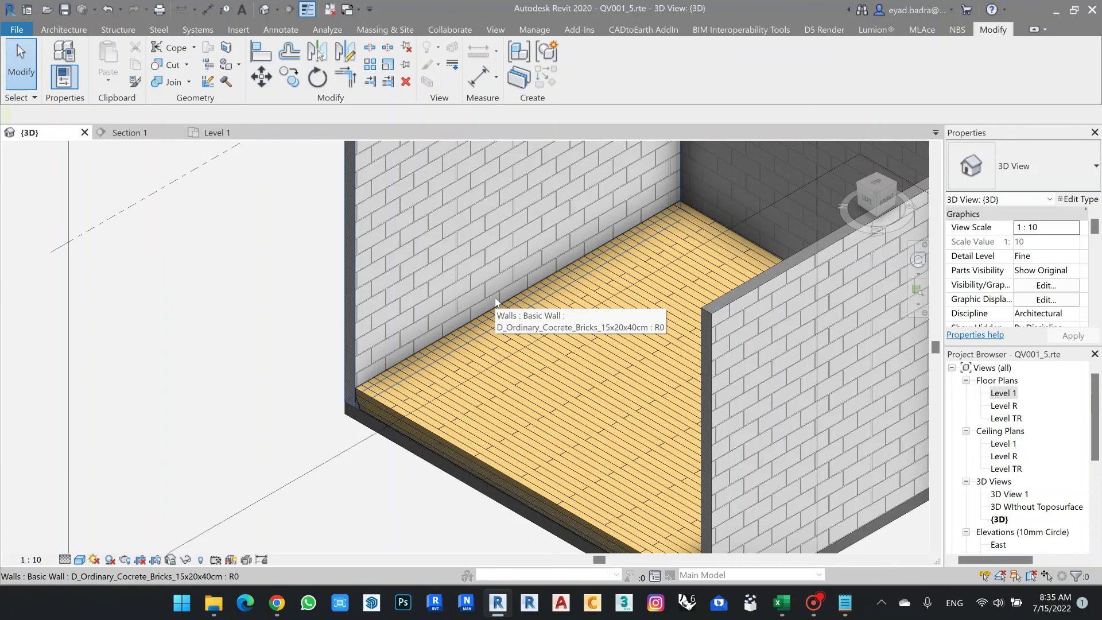
scroll(460, 288, down, 3)
scroll(533, 324, up, 2)
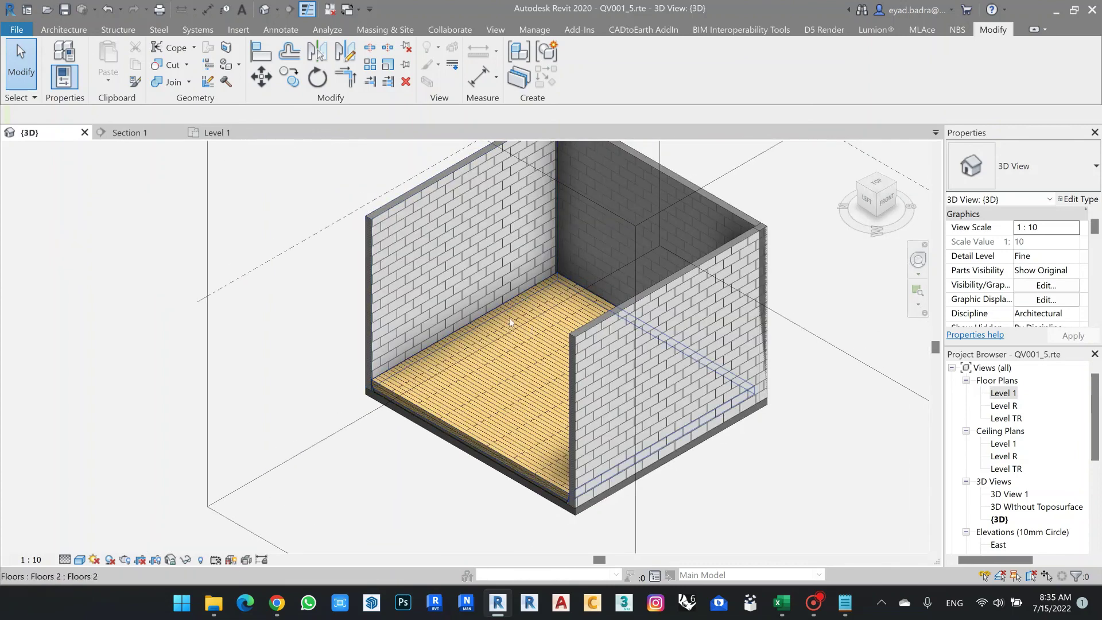
middle_drag(534, 324, 509, 327)
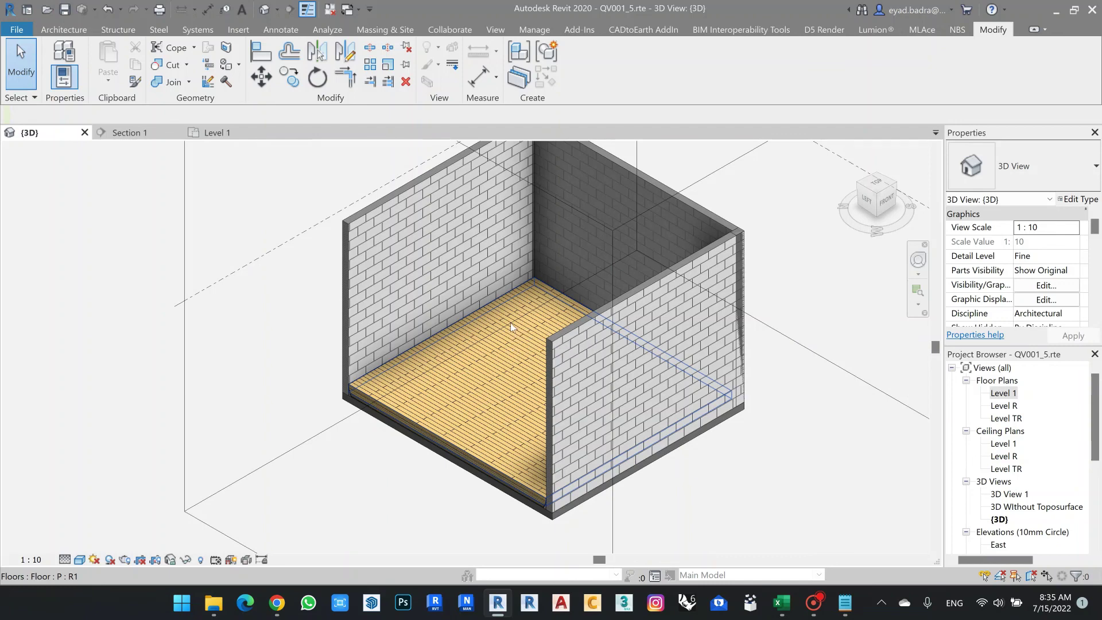
shift+middle_drag(511, 327, 471, 328)
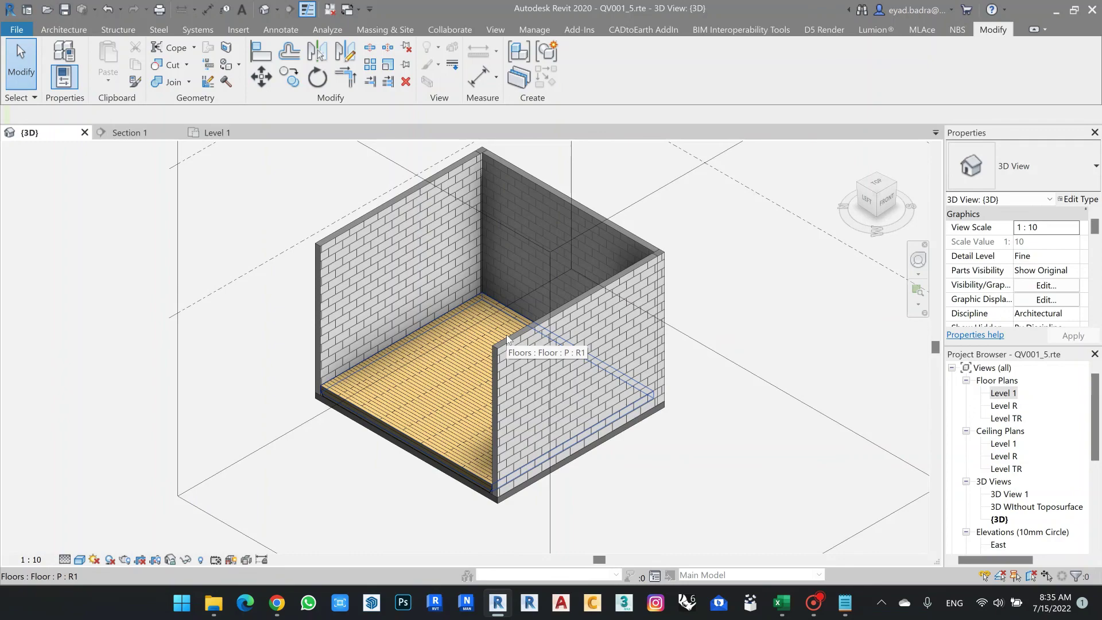